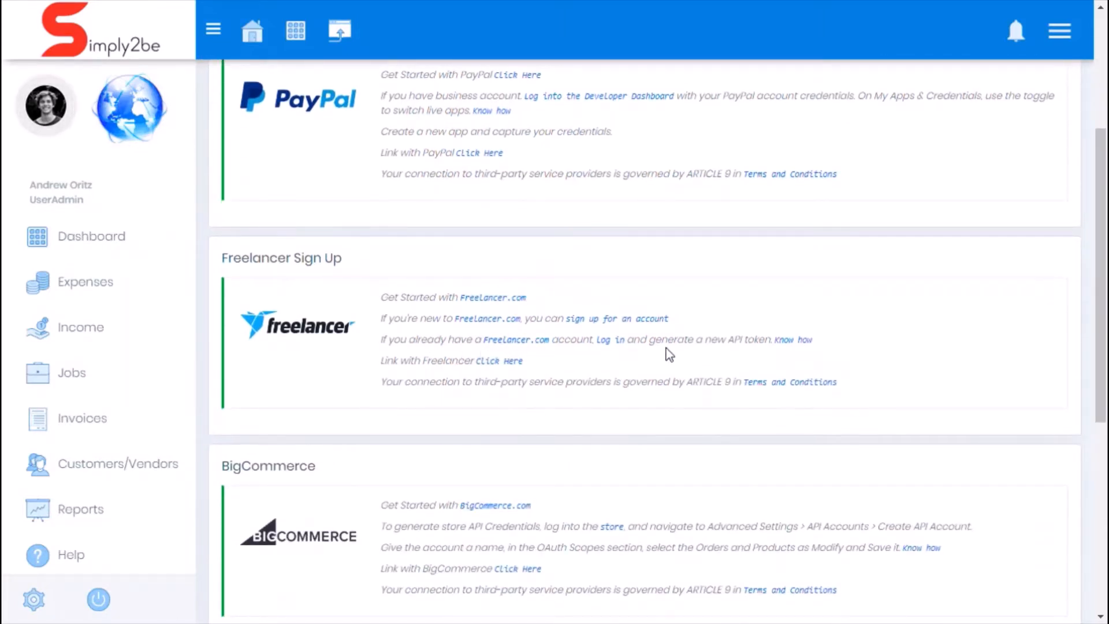
Step: Open the Freelancer link settings in Simply2be and go to the Freelancer.com login page
{"action": "left_click", "coordinate": [512, 363]}
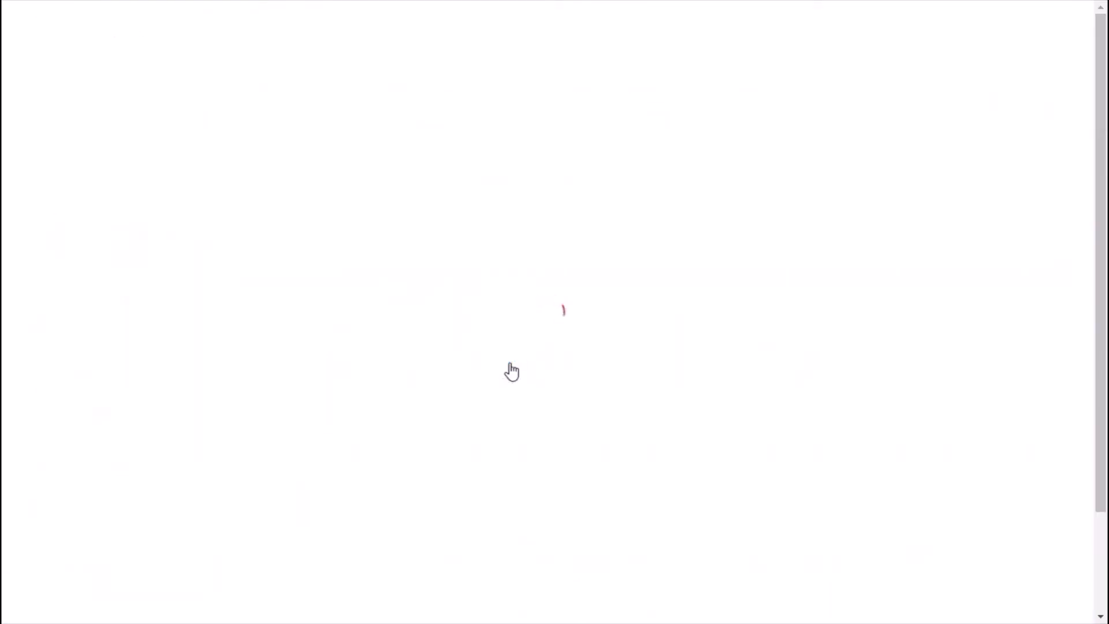
{"action": "left_click", "coordinate": [551, 309]}
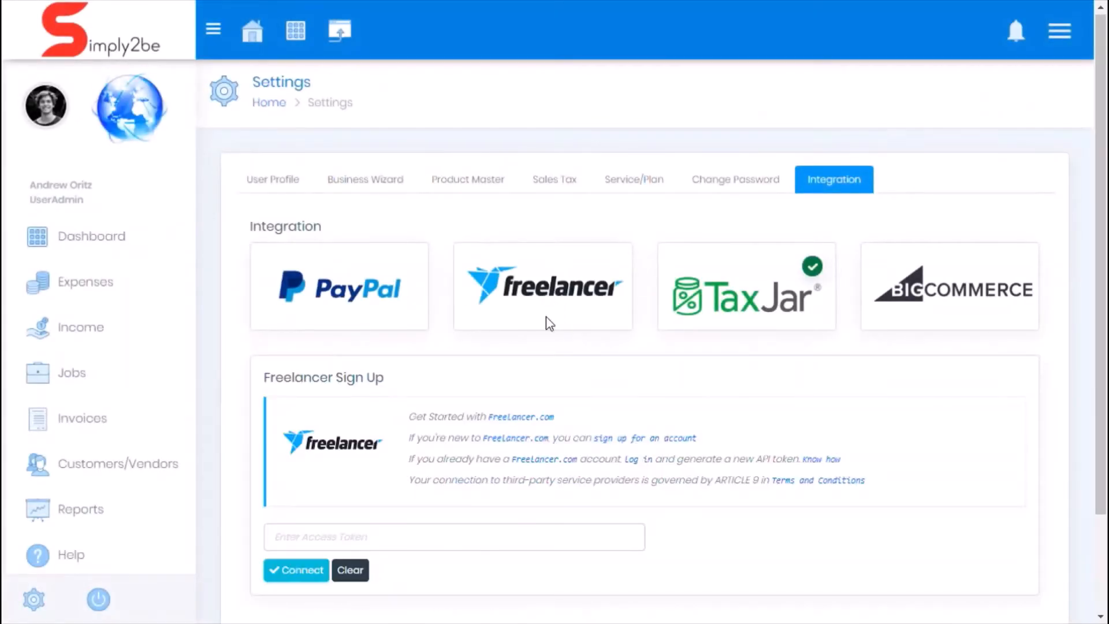
{"action": "scroll", "coordinate": [550, 324], "scroll_direction": "down", "scroll_amount": 2}
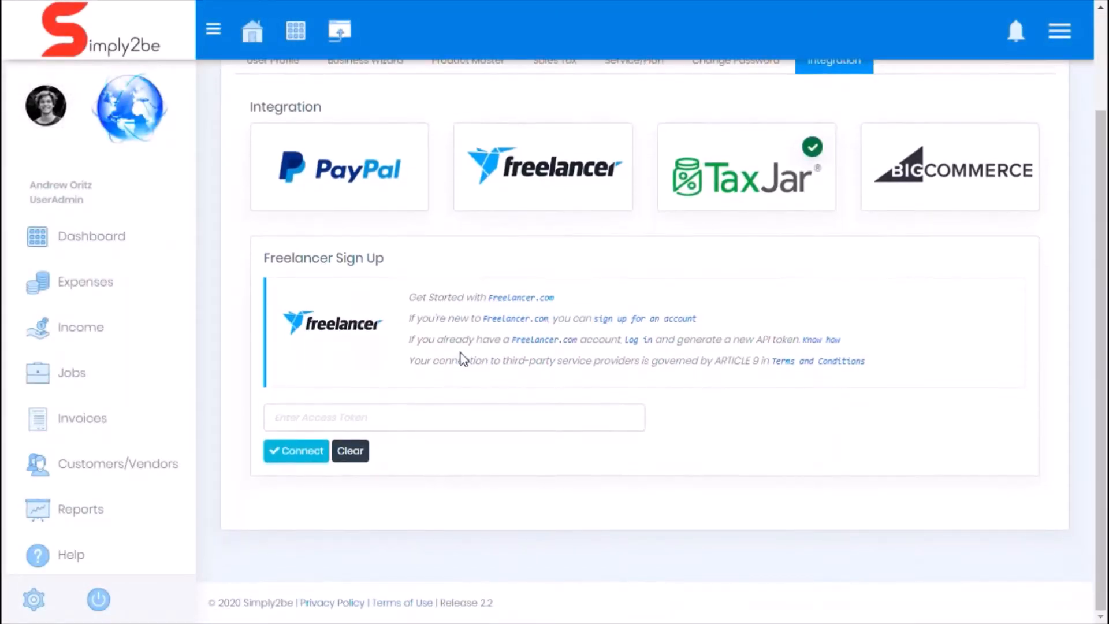
{"action": "left_click", "coordinate": [643, 340]}
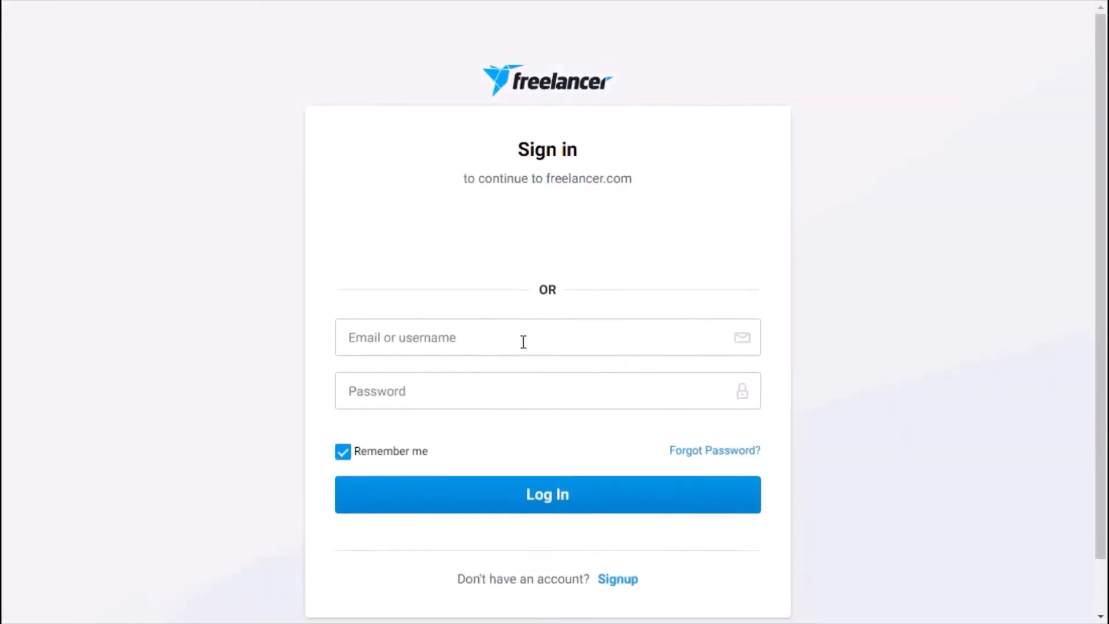
Step: Log in to Freelancer.com by filling in the account's email or username and the password
{"action": "left_click", "coordinate": [493, 352]}
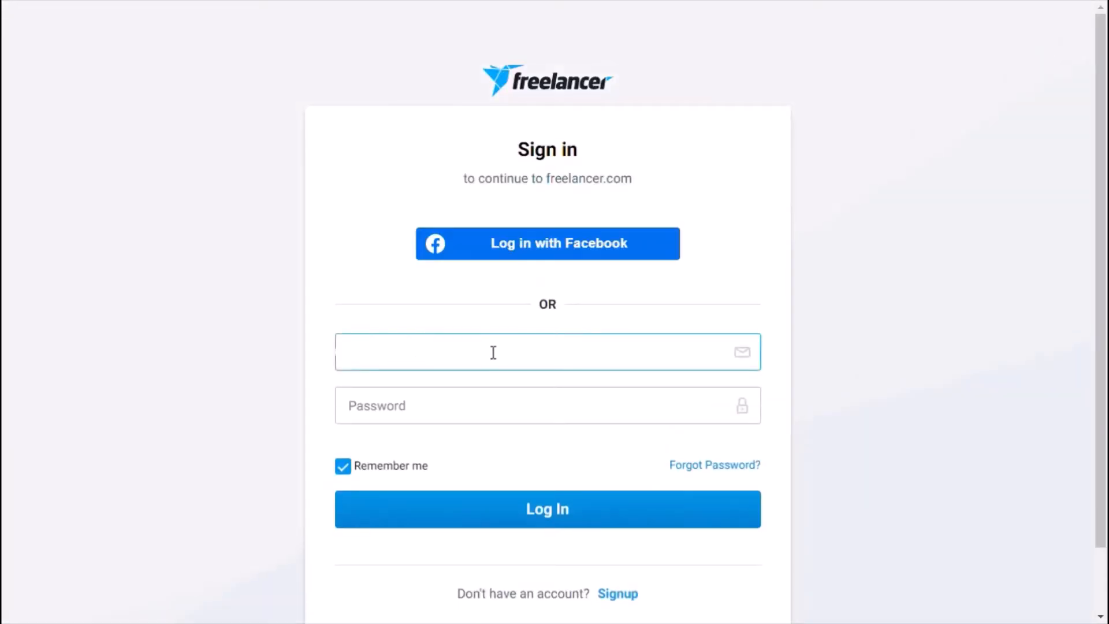
{"action": "left_click", "coordinate": [468, 407]}
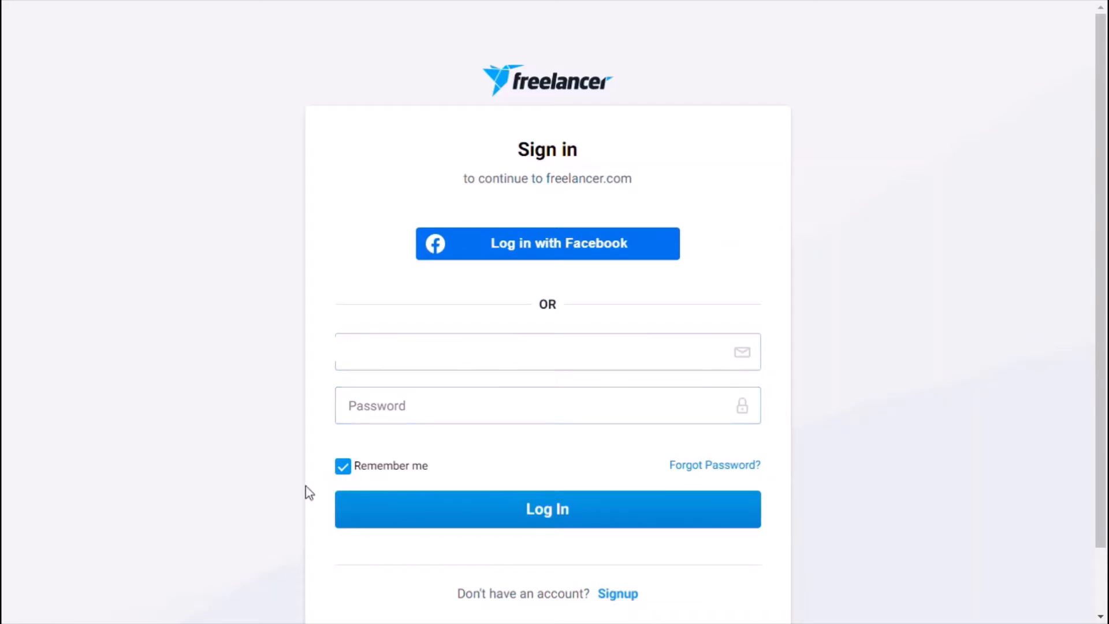
{"action": "left_click", "coordinate": [418, 406]}
{"action": "key", "text": "ctrl+v"}
{"action": "left_click", "coordinate": [515, 512]}
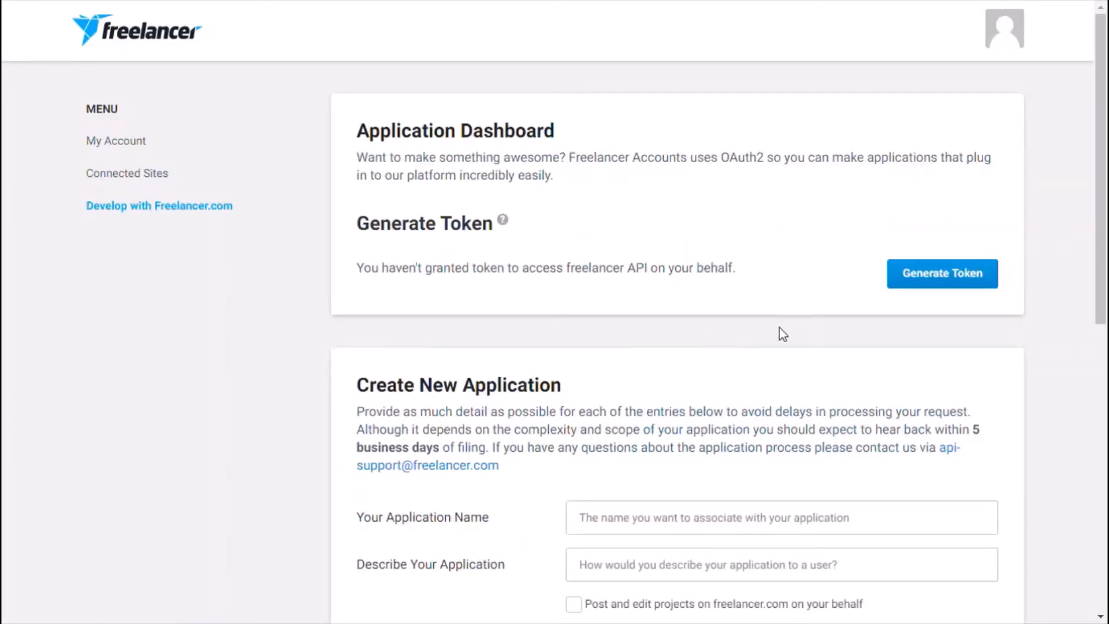
Step: Generate an API access token in the Freelancer application dashboard, copy it and switch back to Simply2be
{"action": "left_click", "coordinate": [940, 285]}
{"action": "double_click", "coordinate": [729, 298]}
{"action": "key", "text": "ctrl+c"}
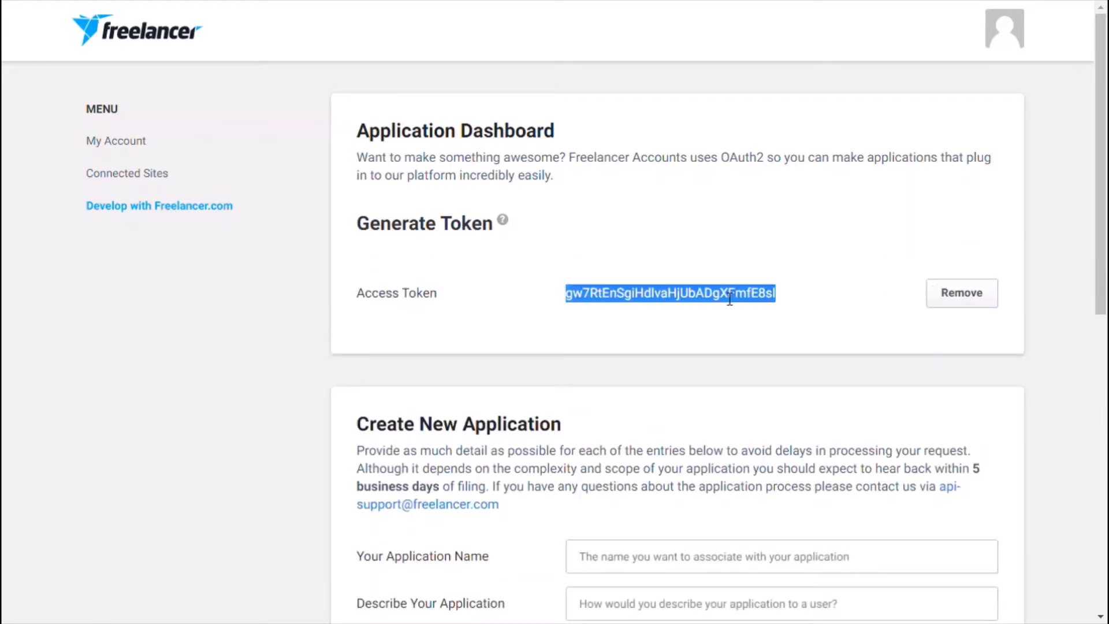
{"action": "key", "text": "ctrl+Tab"}
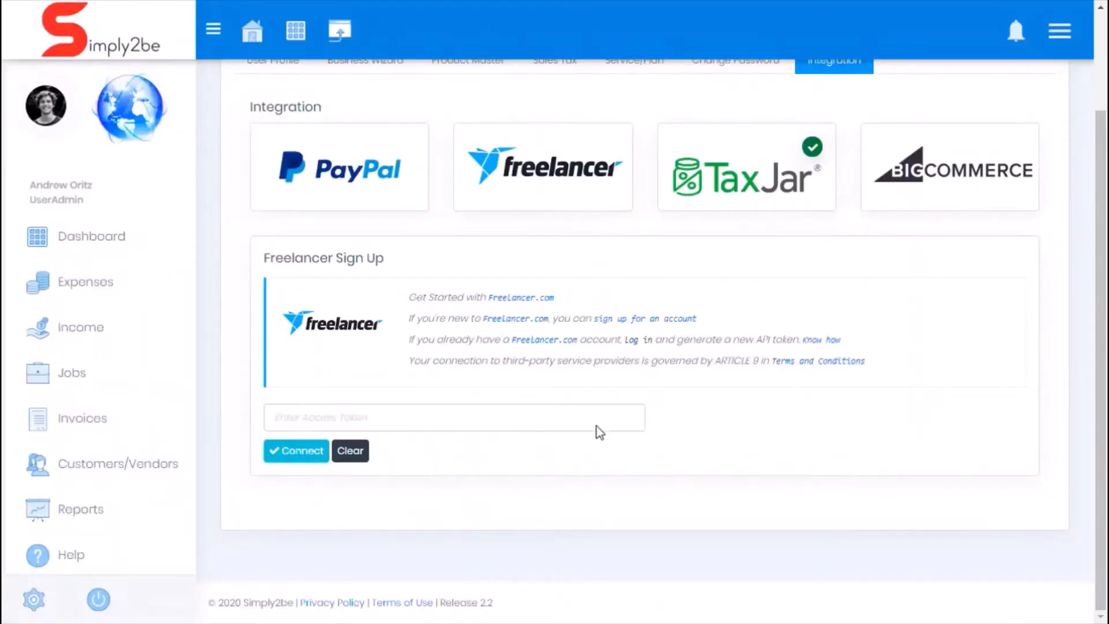
Step: Paste the access token into the Freelancer Sign Up form, connect the account and dismiss the confirmation
{"action": "left_click", "coordinate": [571, 425]}
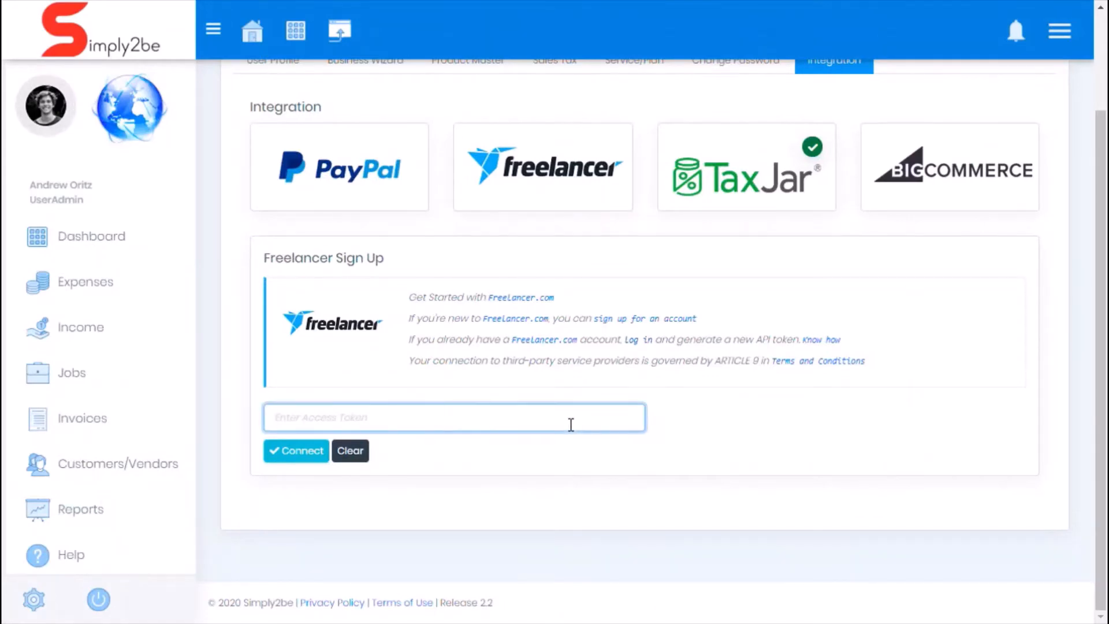
{"action": "key", "text": "ctrl+v"}
{"action": "left_click", "coordinate": [300, 452]}
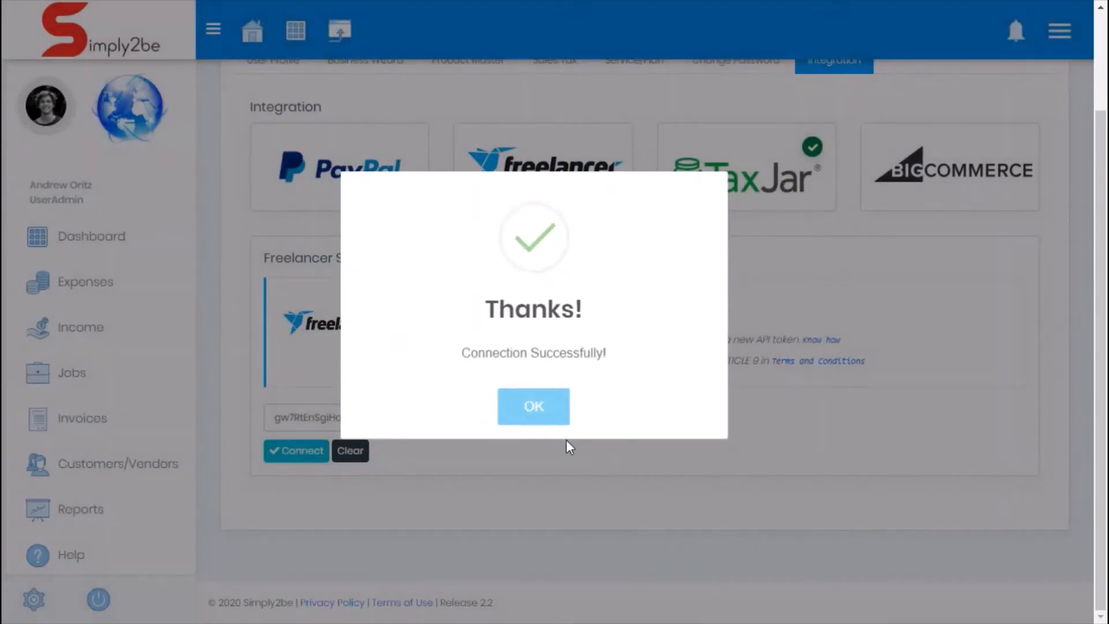
{"action": "left_click", "coordinate": [550, 411]}
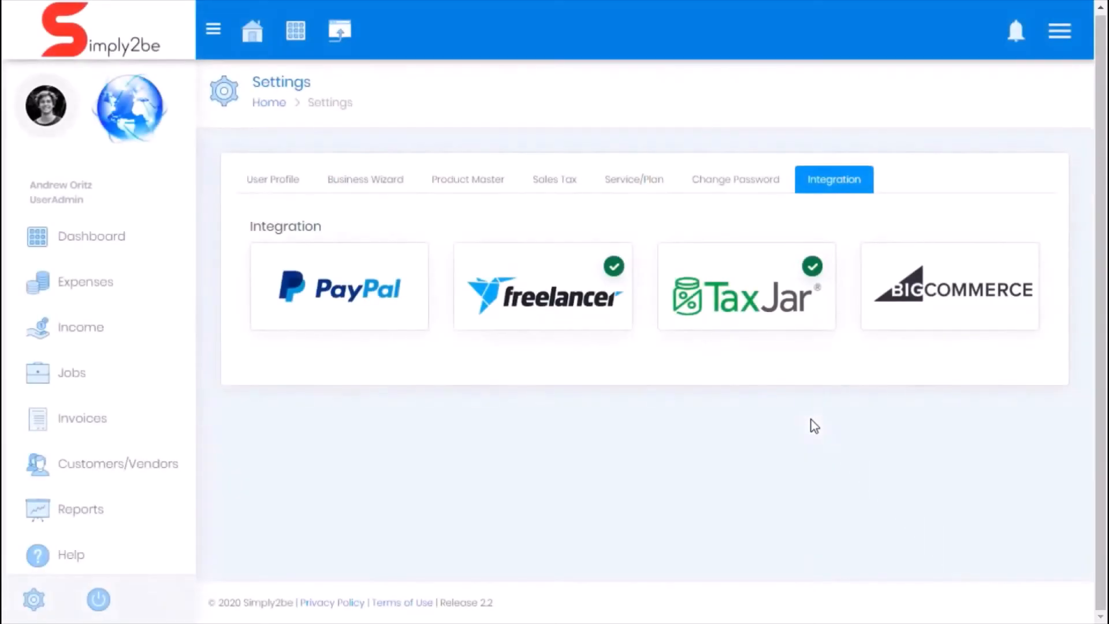
Step: View the details of the connected Freelancer account in the integration settings
{"action": "left_click", "coordinate": [583, 319]}
{"action": "scroll", "coordinate": [373, 400], "scroll_direction": "down", "scroll_amount": 1}
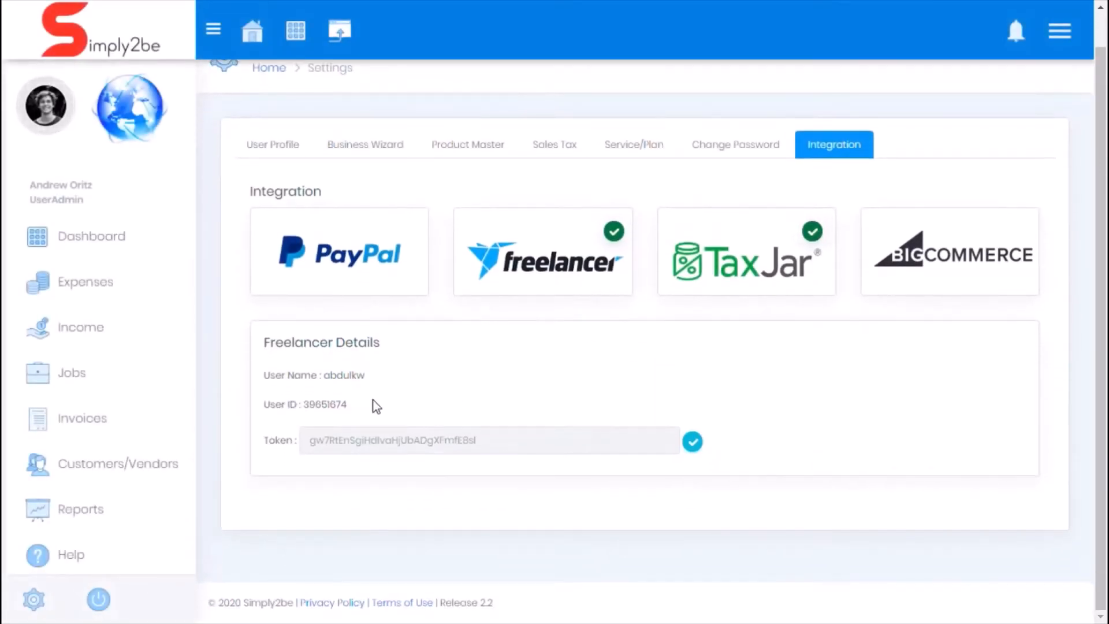
{"action": "scroll", "coordinate": [1014, 533], "scroll_direction": "up", "scroll_amount": 1}
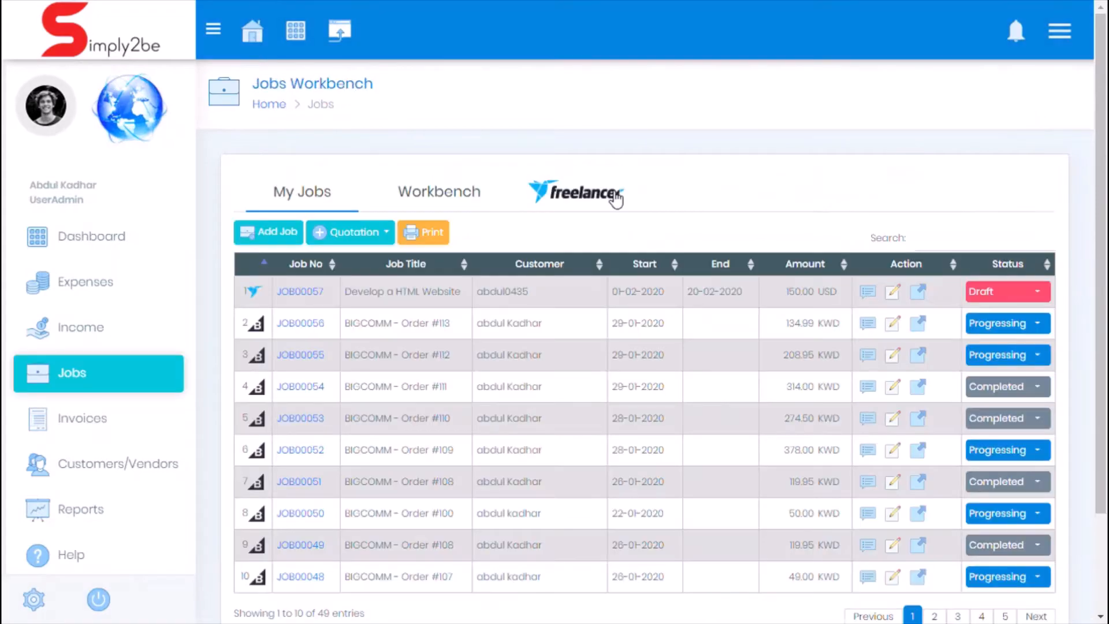
Step: Search the Freelancer projects in the Jobs Workbench for "Website", leaving project type, base and upgrades set to all
{"action": "left_click", "coordinate": [614, 194]}
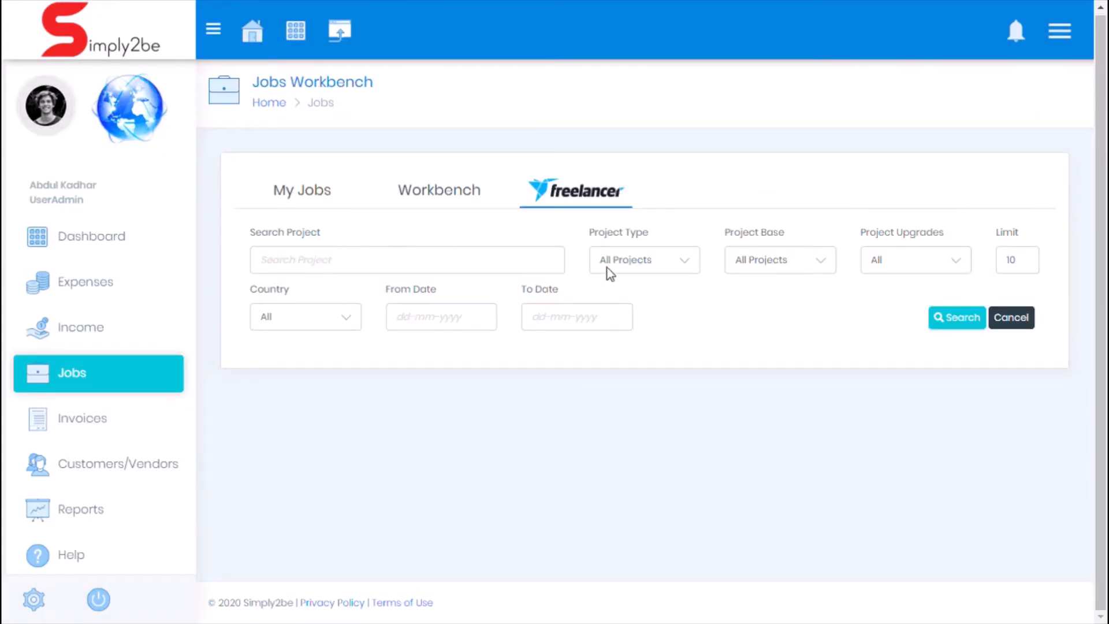
{"action": "left_click", "coordinate": [653, 266]}
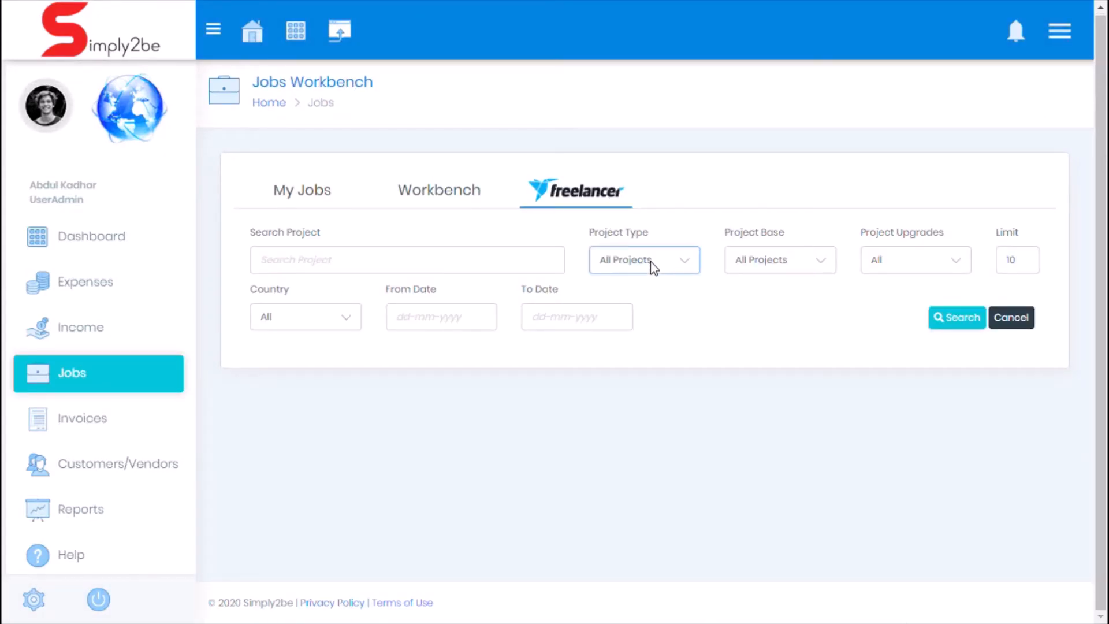
{"action": "left_click", "coordinate": [756, 264]}
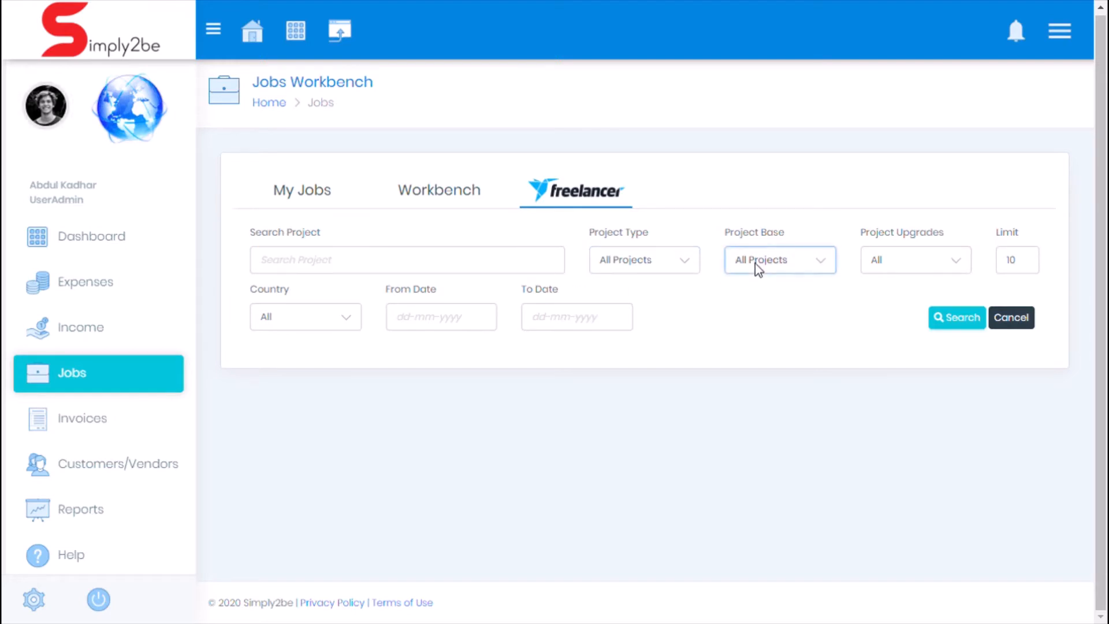
{"action": "left_click", "coordinate": [897, 267]}
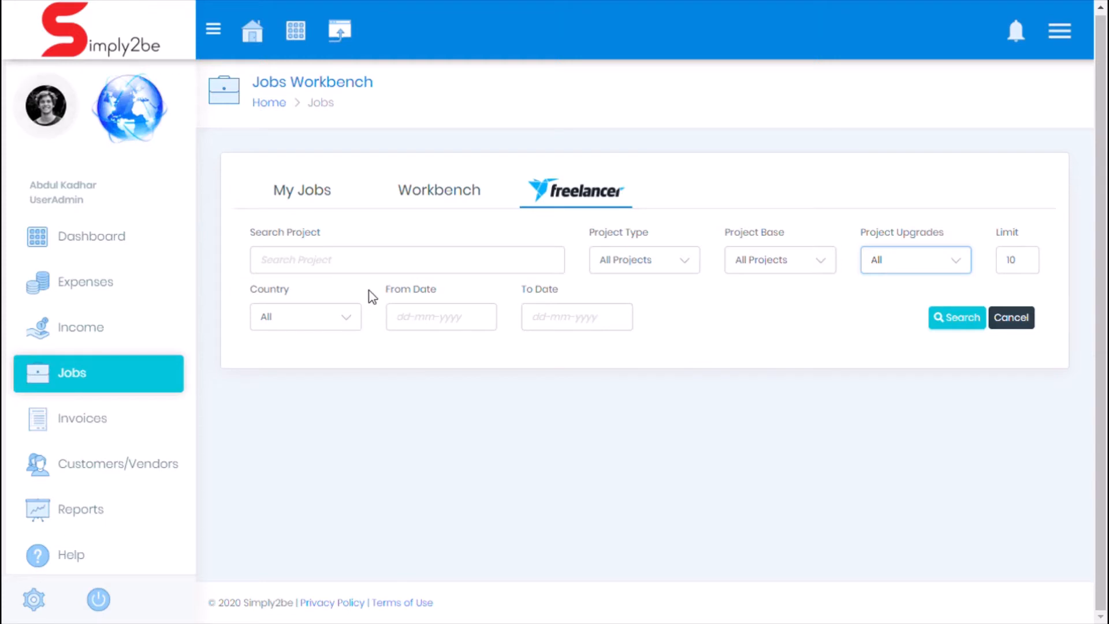
{"action": "left_click", "coordinate": [382, 267]}
{"action": "type", "text": "Website"}
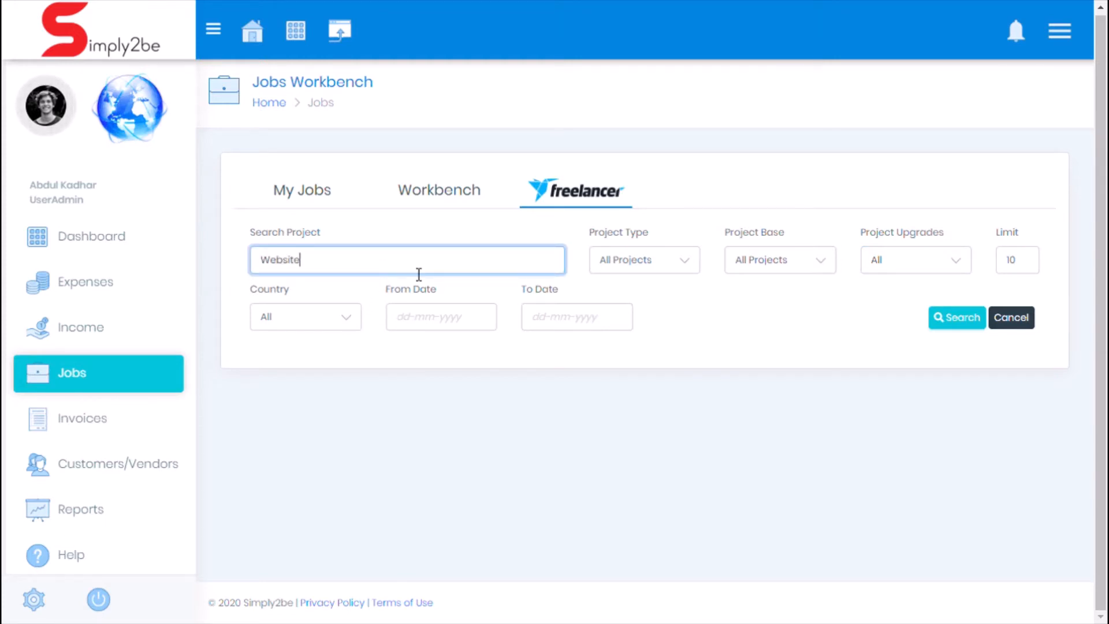
{"action": "left_click", "coordinate": [970, 322]}
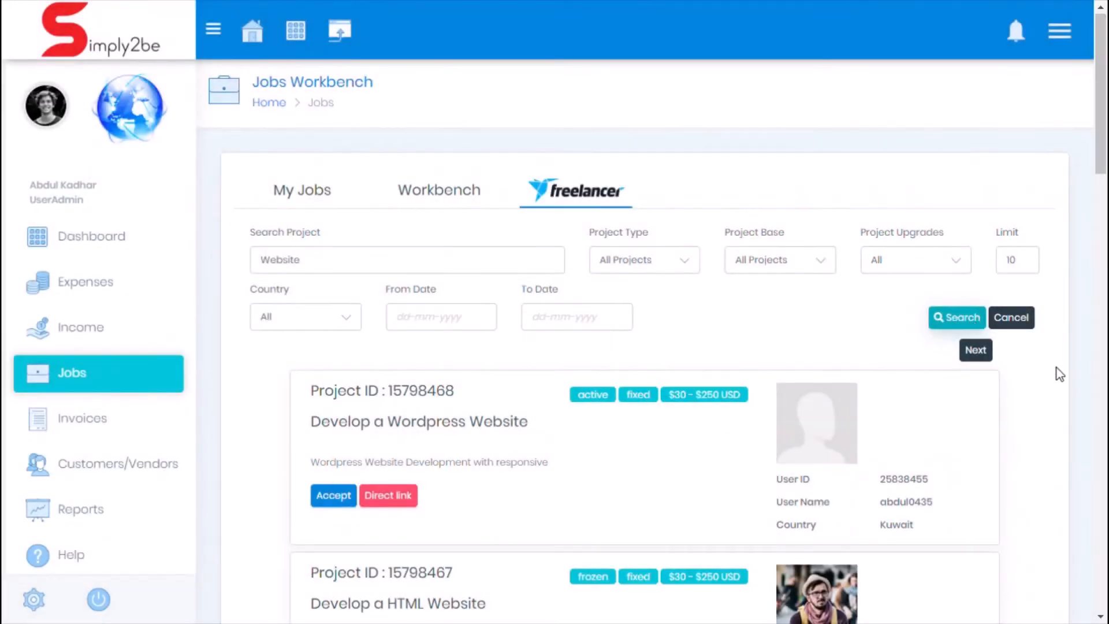
Step: Accept the "Develop a Wordpress Website" project, keeping the prefilled job title and description
{"action": "left_click_drag", "start_coordinate": [1105, 156], "coordinate": [1106, 184]}
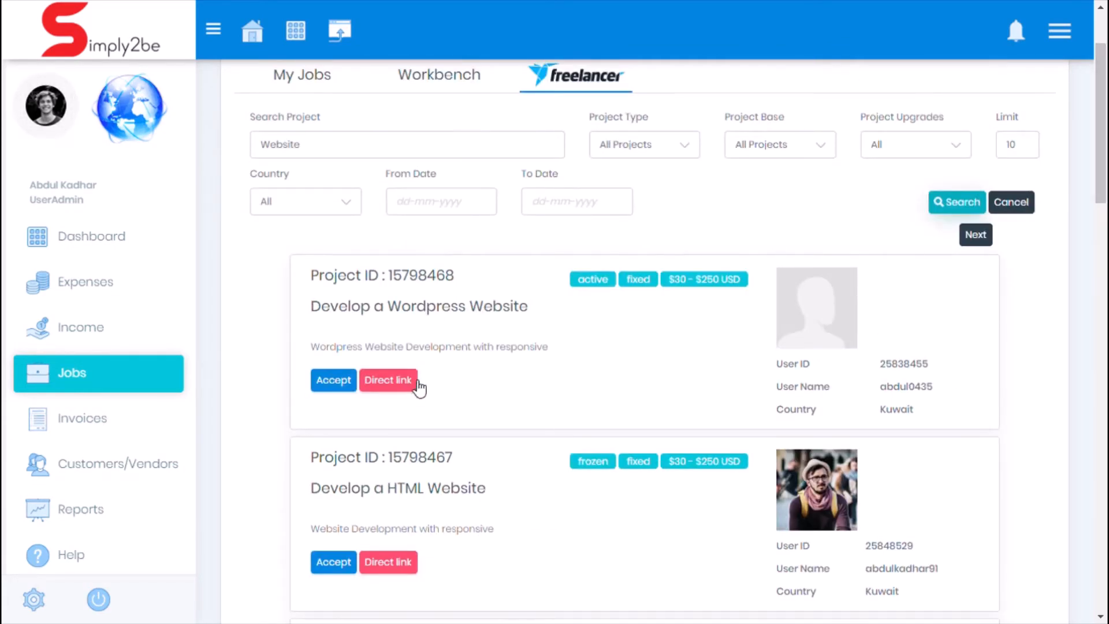
{"action": "left_click", "coordinate": [341, 380]}
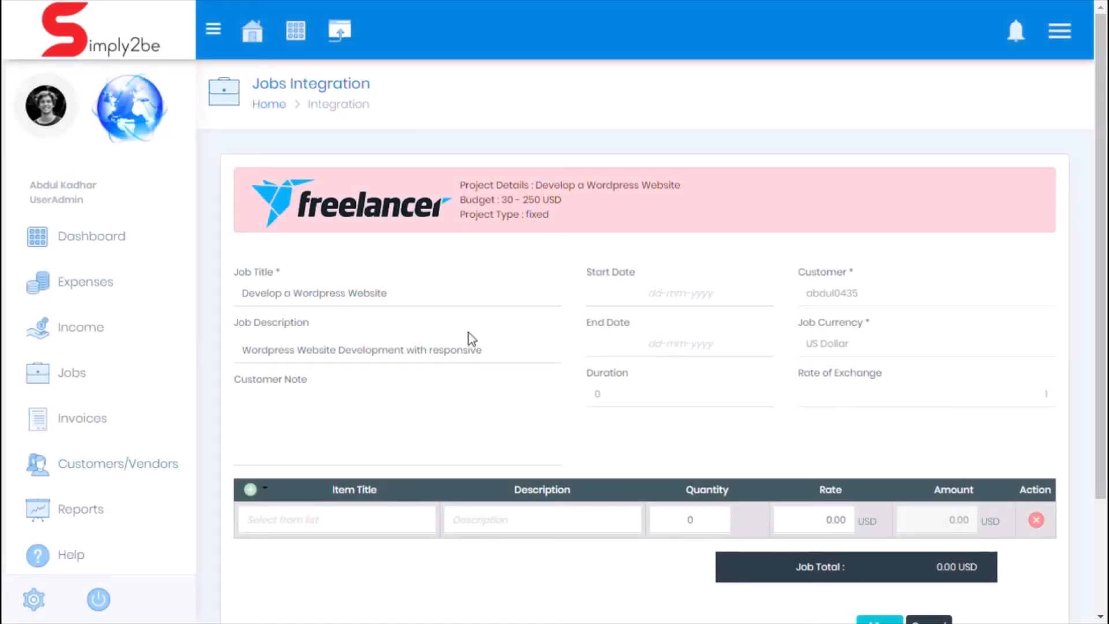
{"action": "left_click", "coordinate": [449, 300]}
{"action": "left_click", "coordinate": [488, 349]}
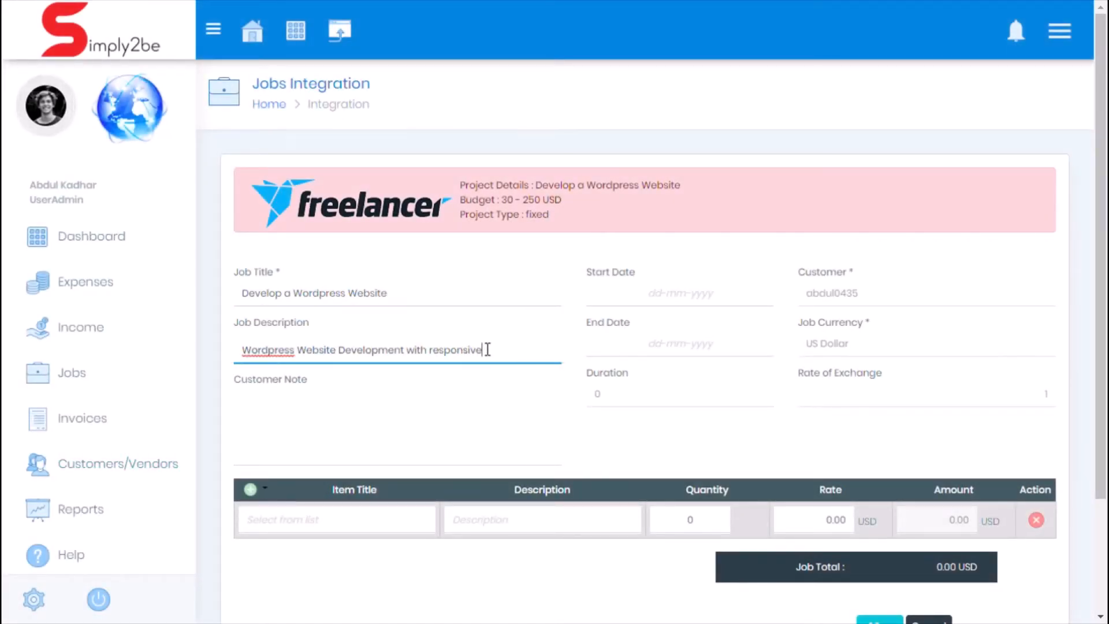
Step: Set the job's start date to 01-02-2020 and end date to 20-02-2020, and add the customer note "I have more experience in website development"
{"action": "left_click", "coordinate": [649, 299]}
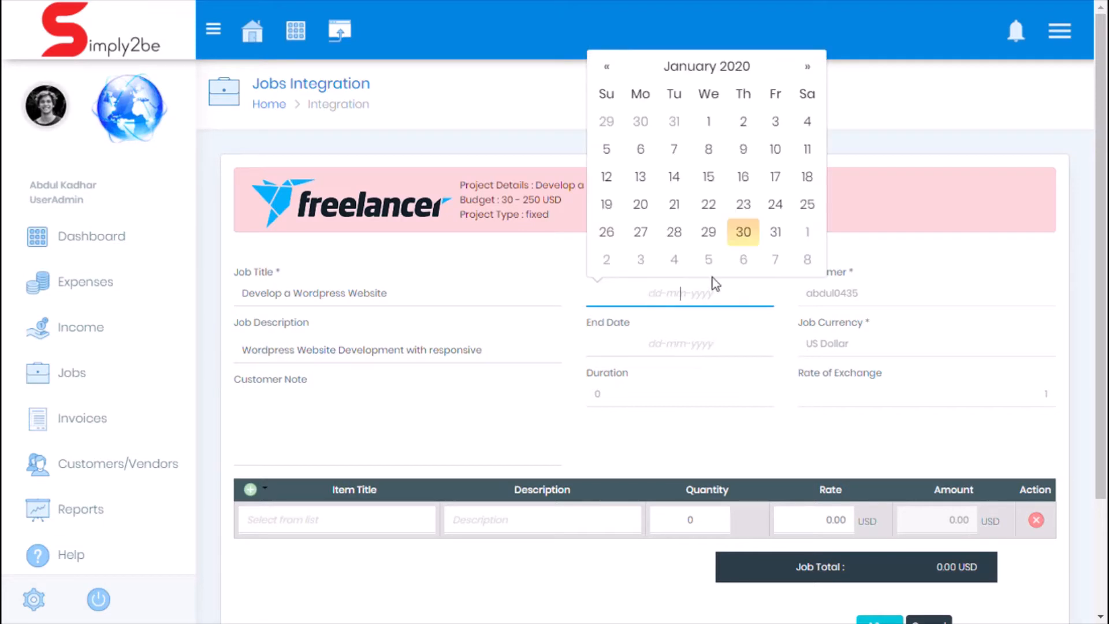
{"action": "left_click", "coordinate": [804, 233]}
{"action": "left_click", "coordinate": [742, 349]}
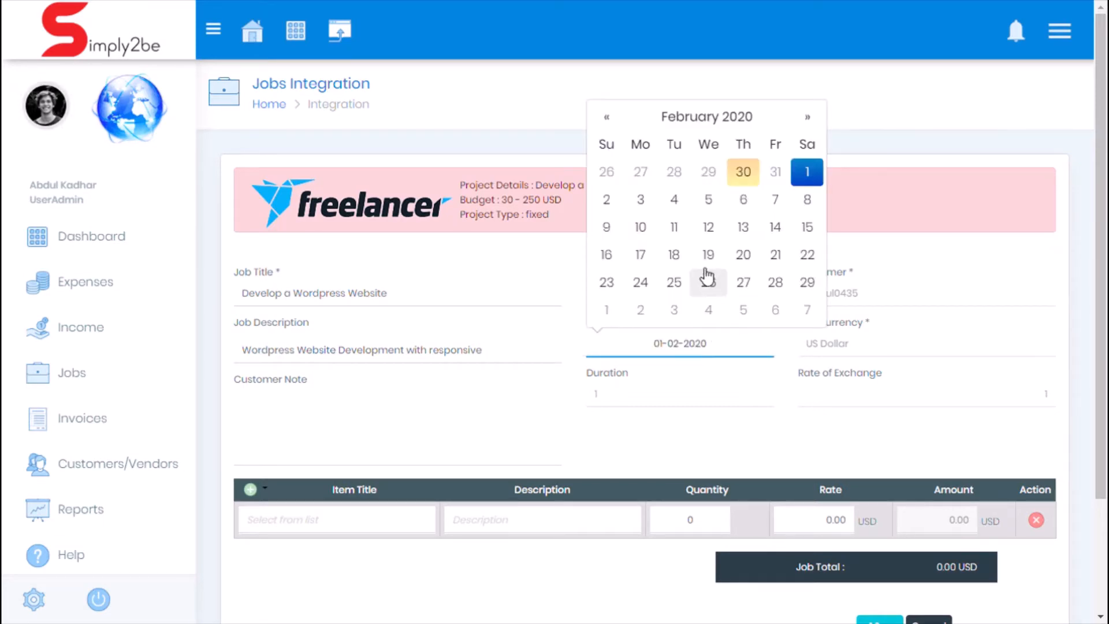
{"action": "left_click", "coordinate": [744, 255]}
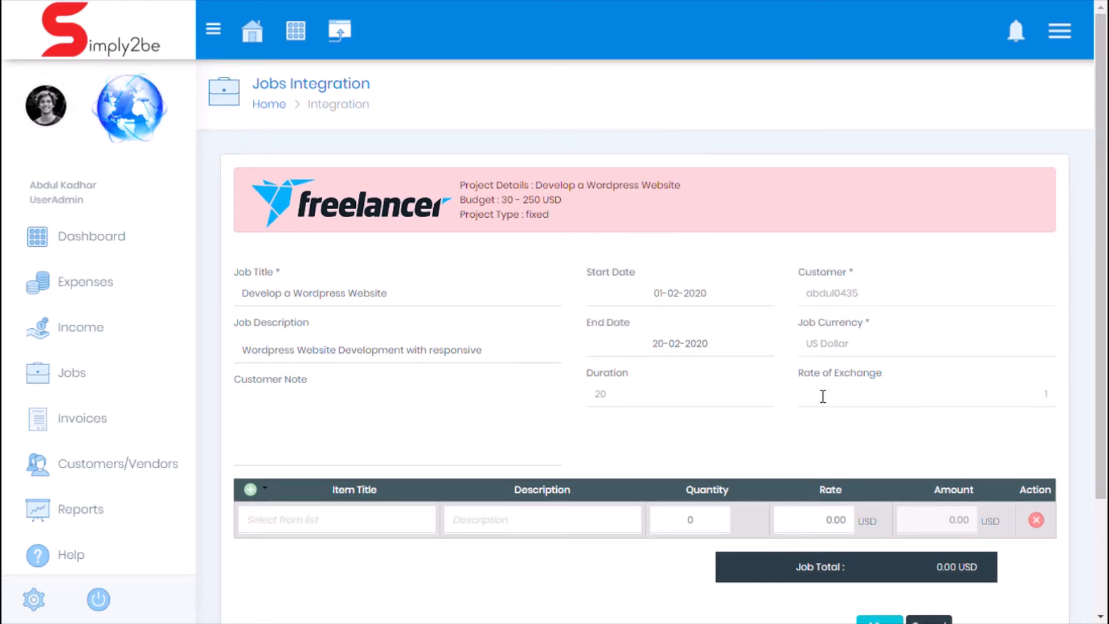
{"action": "left_click", "coordinate": [387, 429]}
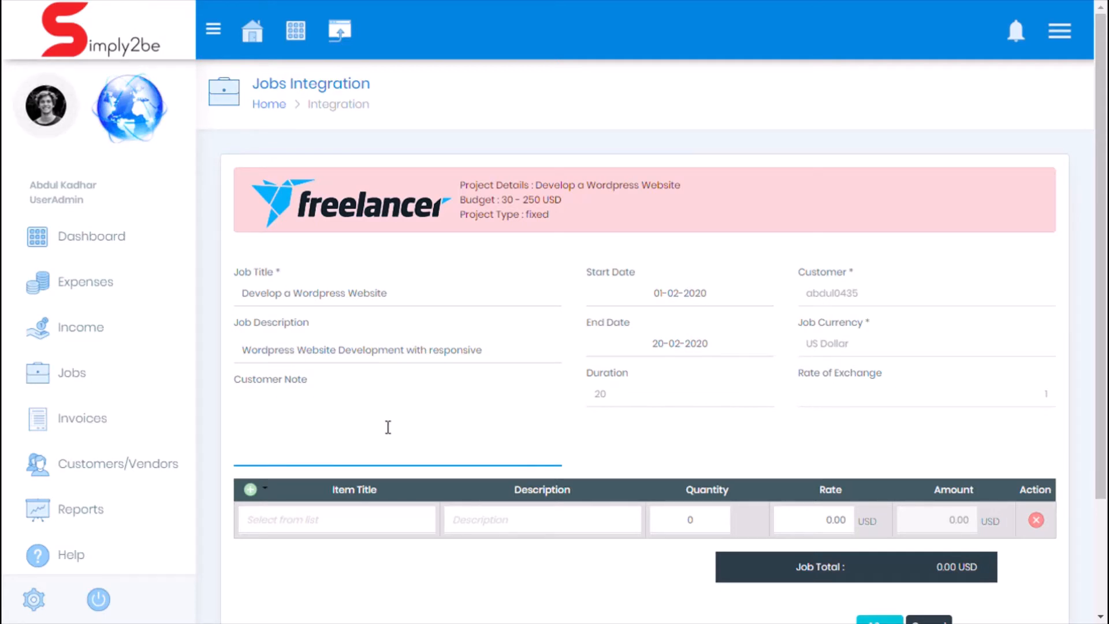
{"action": "type", "text": "I have more experience in website development"}
Step: Fill the first job line with the existing product "Design" and set its quantity to 1
{"action": "scroll", "coordinate": [397, 427], "scroll_direction": "down", "scroll_amount": 2}
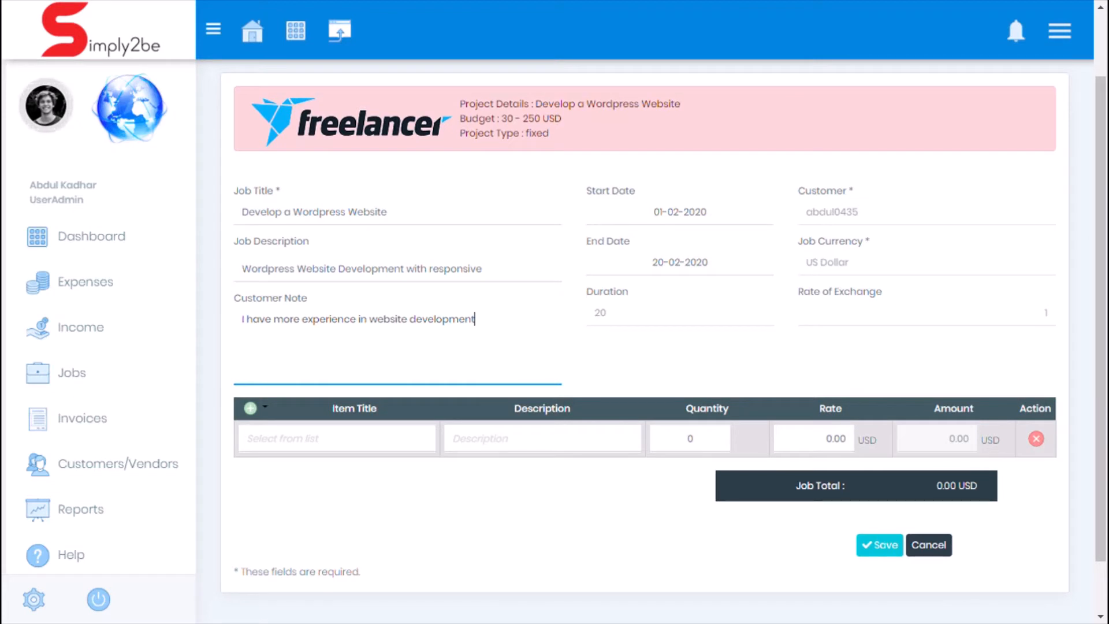
{"action": "left_click", "coordinate": [370, 437]}
{"action": "left_click", "coordinate": [317, 446]}
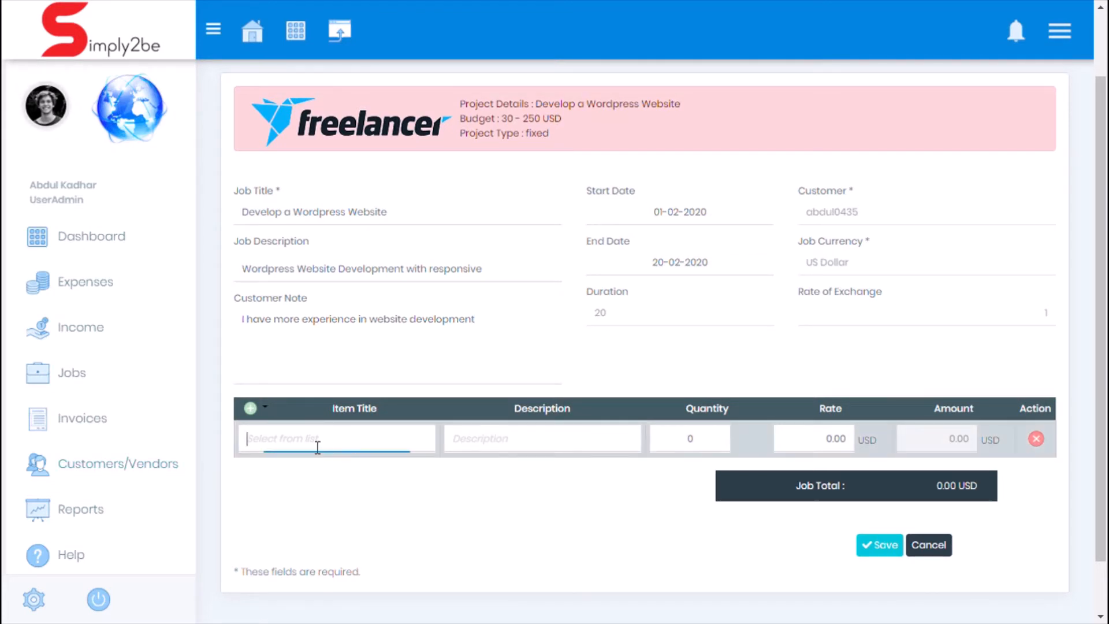
{"action": "type", "text": "Design"}
{"action": "left_click", "coordinate": [309, 468]}
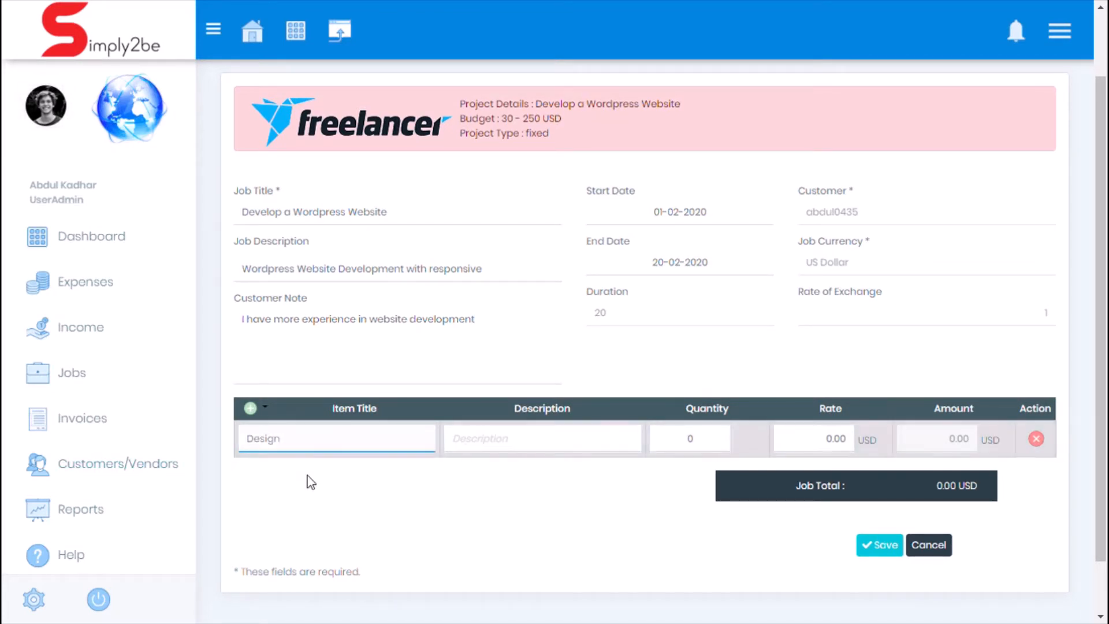
{"action": "left_click", "coordinate": [714, 444]}
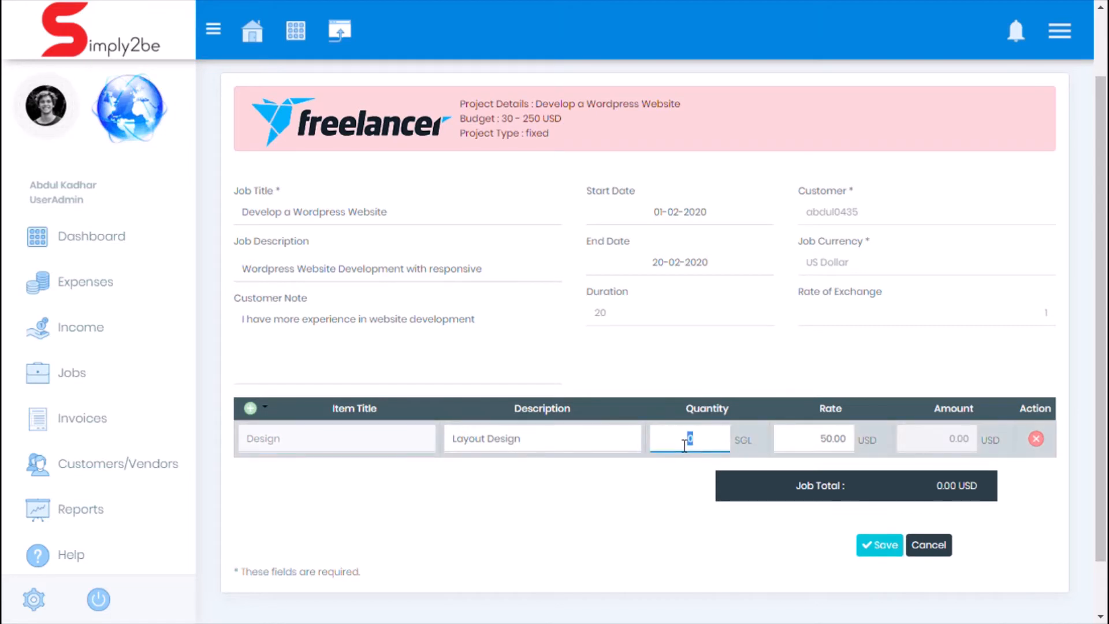
{"action": "type", "text": "1"}
Step: Add a second job line from the product master and fill it with the existing product "Full Development"
{"action": "left_click", "coordinate": [250, 408]}
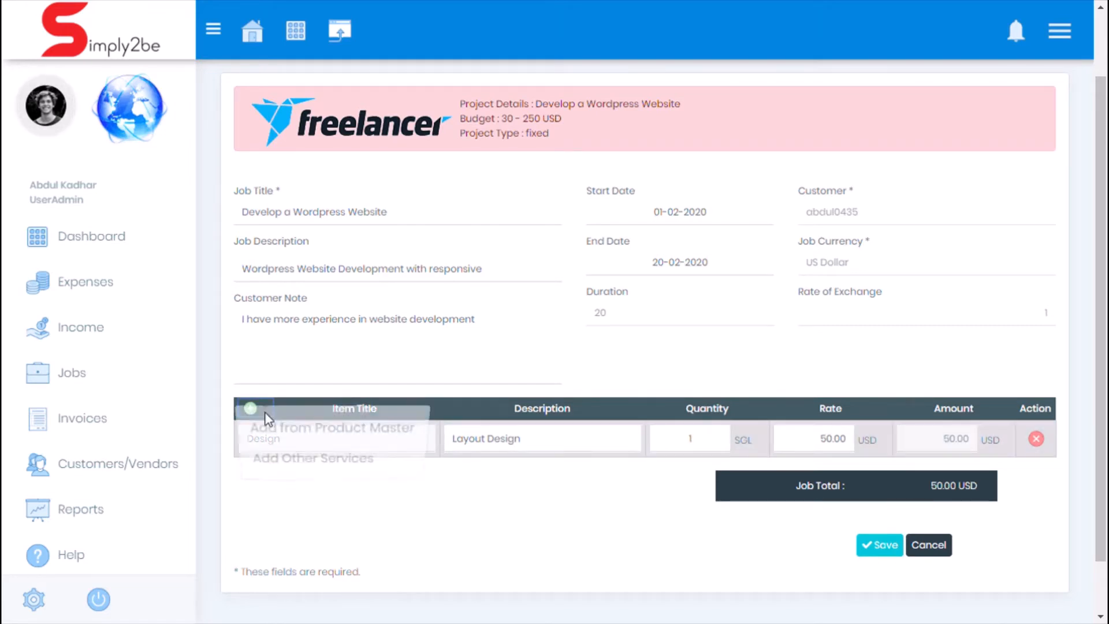
{"action": "left_click", "coordinate": [277, 427]}
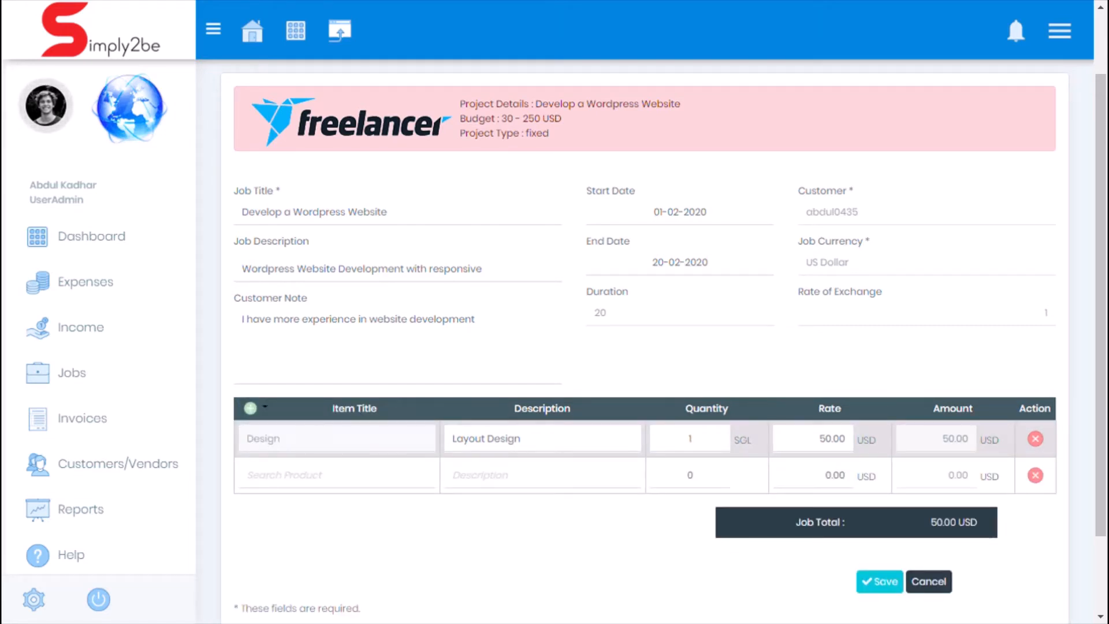
{"action": "left_click", "coordinate": [340, 481]}
{"action": "type", "text": "Full Deevelopment"}
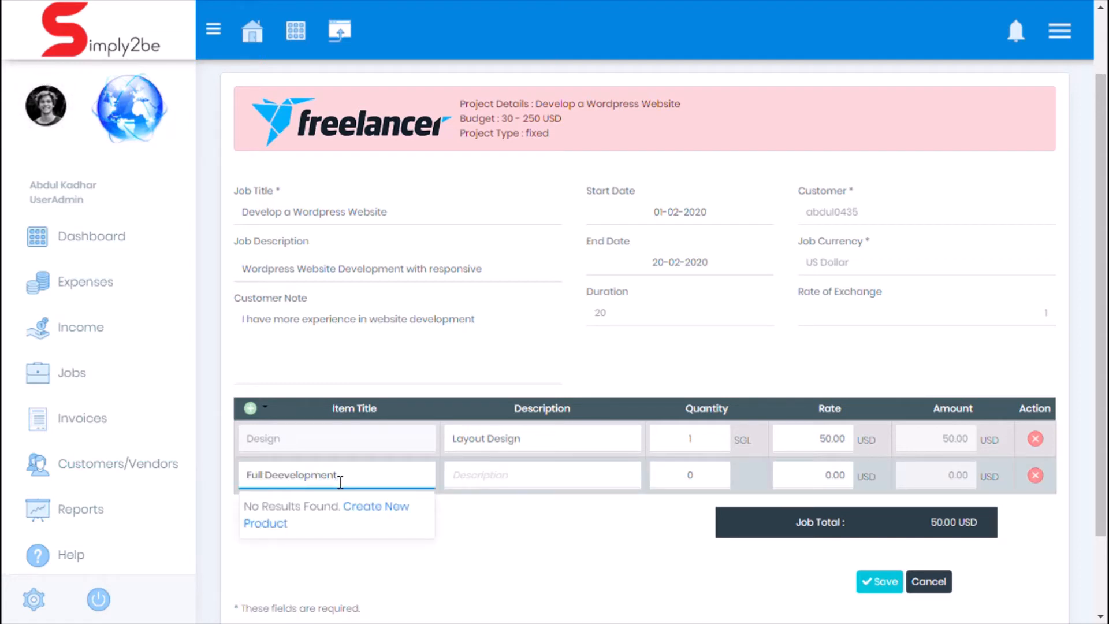
{"action": "double_click", "coordinate": [288, 482]}
{"action": "key", "text": "BackSpace"}
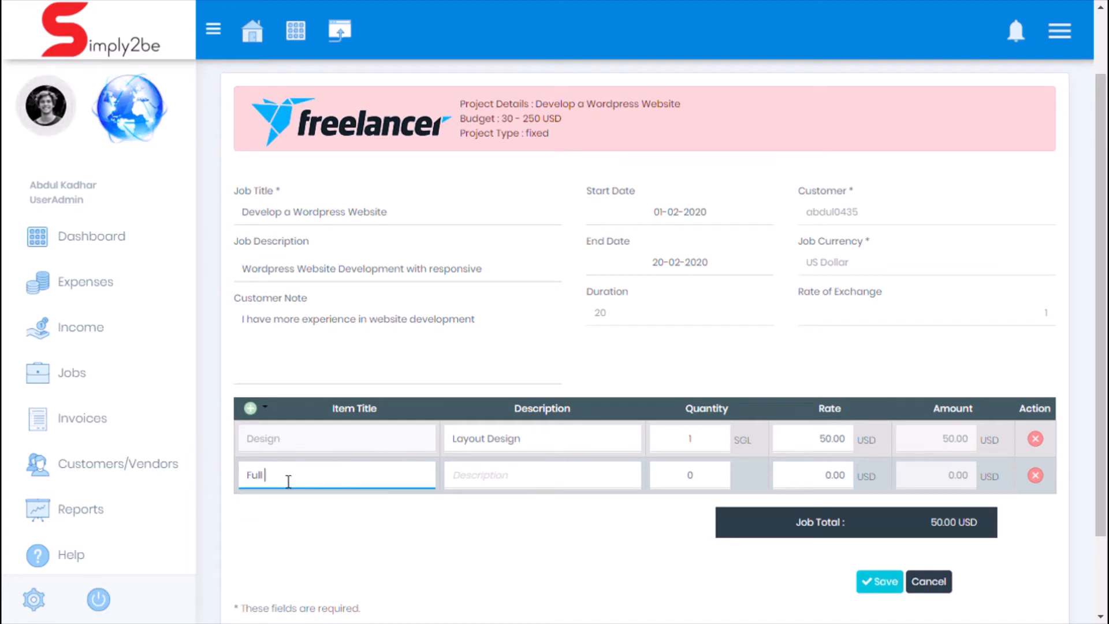
{"action": "type", "text": "Development"}
{"action": "left_click", "coordinate": [303, 509]}
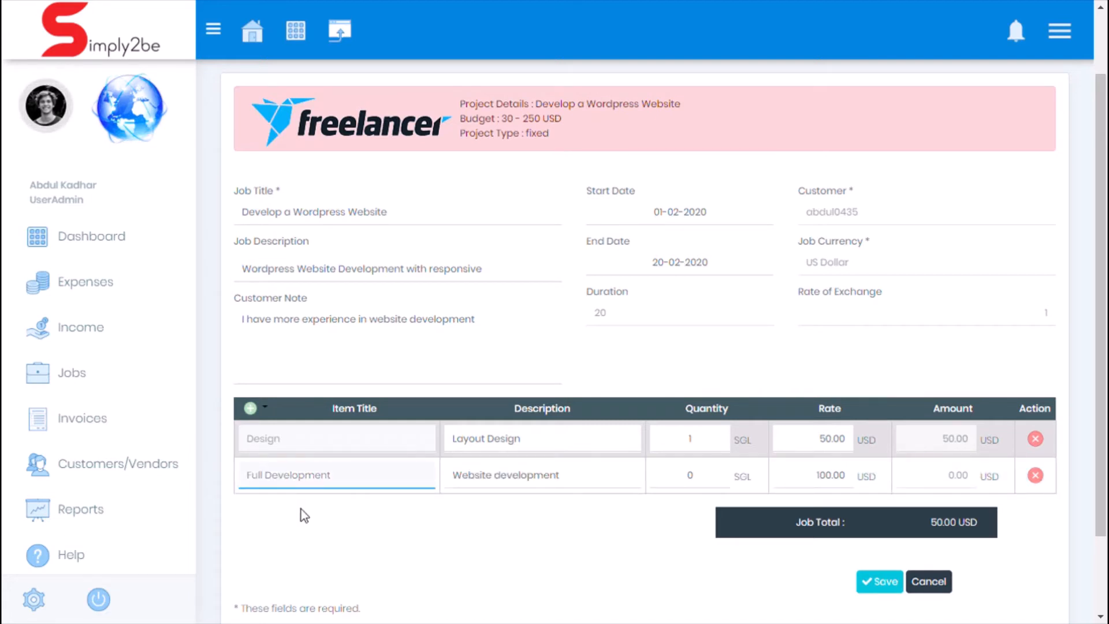
Step: Set the quantity of the "Full Development" line to 1 and save the job
{"action": "left_click", "coordinate": [700, 476]}
{"action": "left_click_drag", "start_coordinate": [700, 476], "coordinate": [687, 479]}
{"action": "type", "text": "1"}
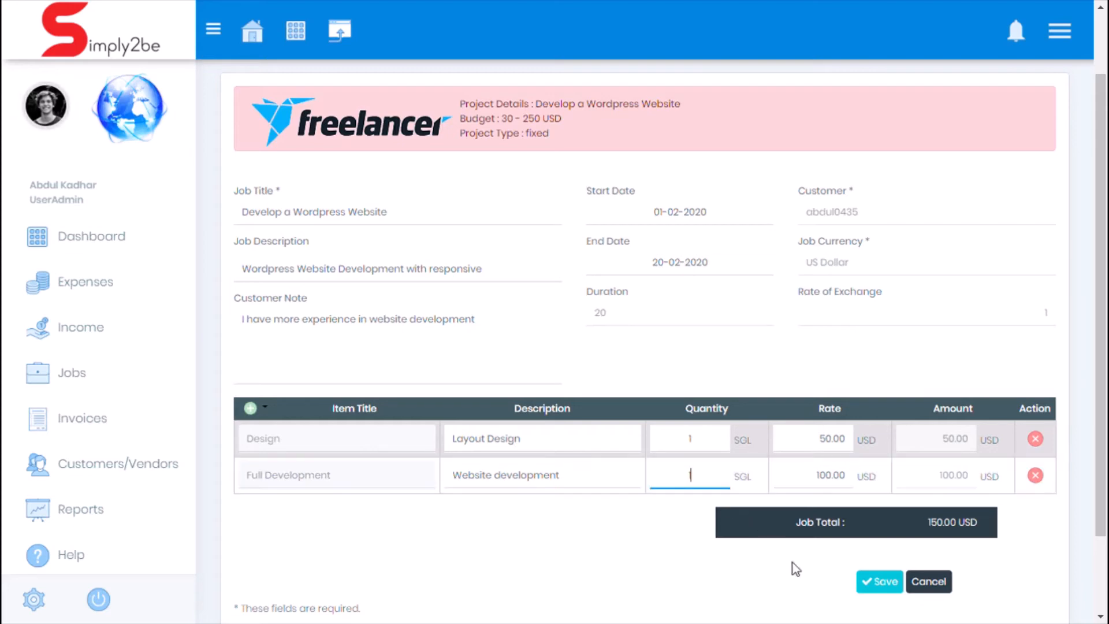
{"action": "left_click", "coordinate": [885, 584]}
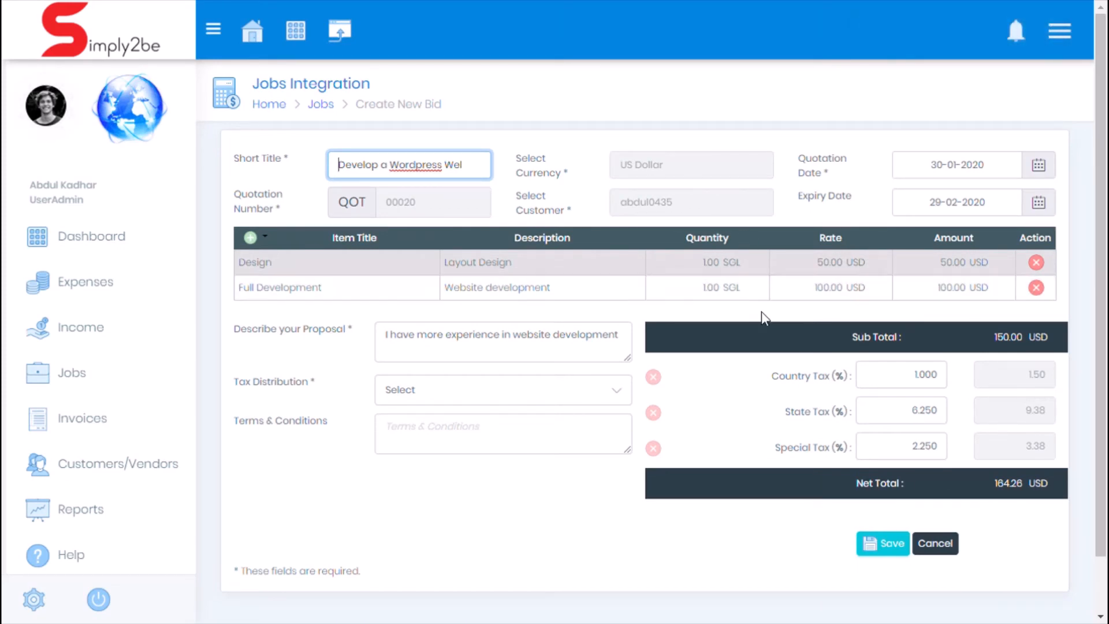
Step: Set the bid's tax distribution to "Distribute overall tax to all the rows", save the bid and review the created quotation
{"action": "left_click", "coordinate": [613, 398]}
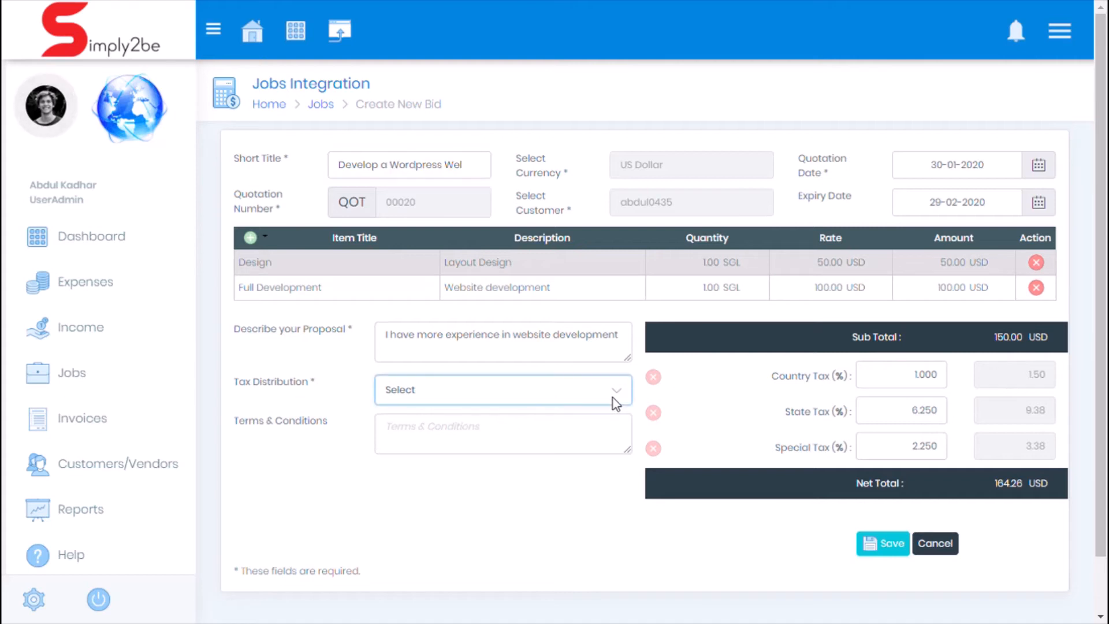
{"action": "left_click", "coordinate": [612, 433]}
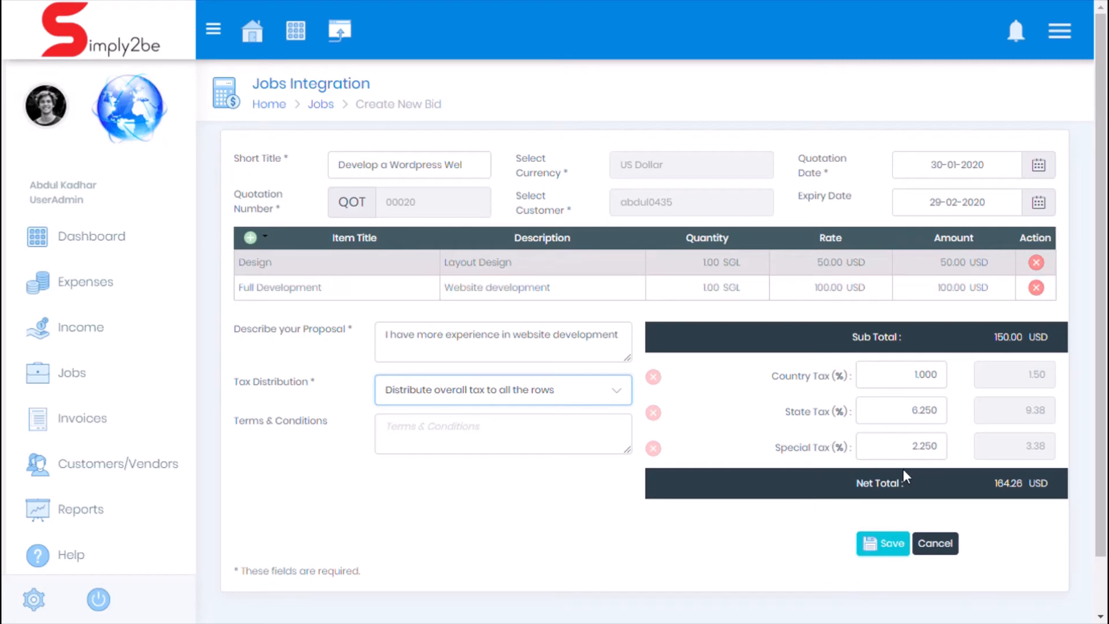
{"action": "left_click", "coordinate": [892, 548]}
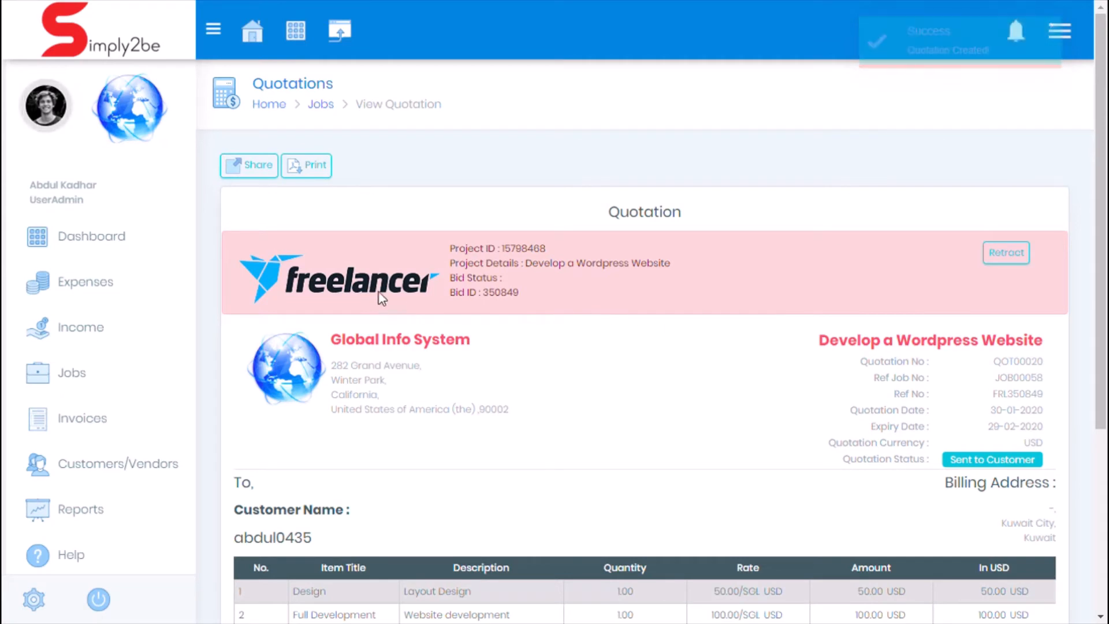
{"action": "left_click_drag", "start_coordinate": [484, 295], "coordinate": [537, 295]}
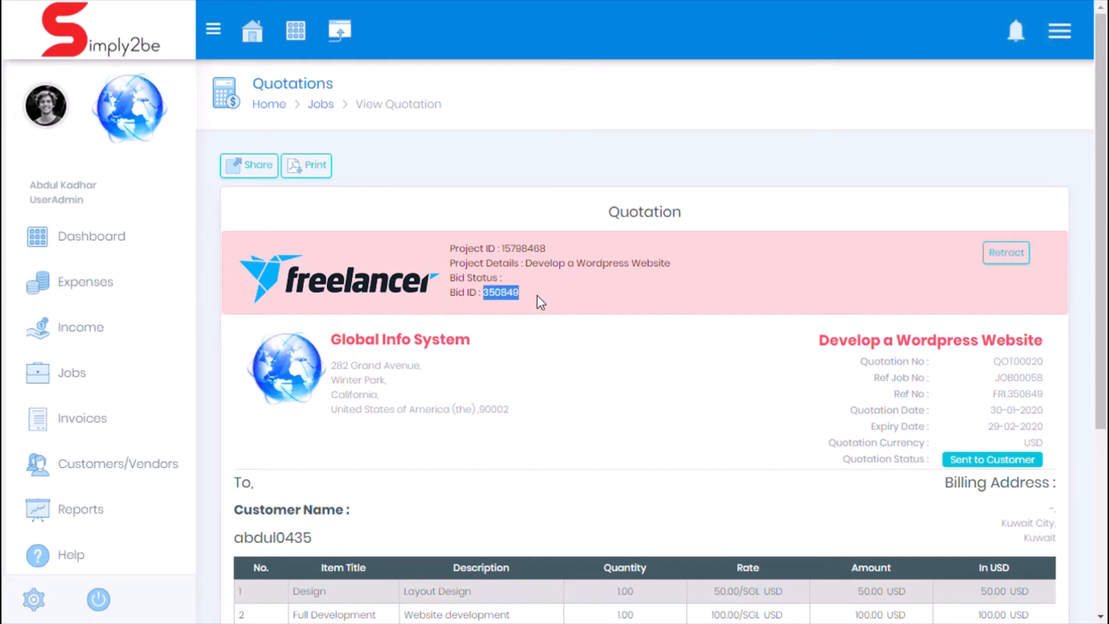
{"action": "left_click", "coordinate": [537, 296]}
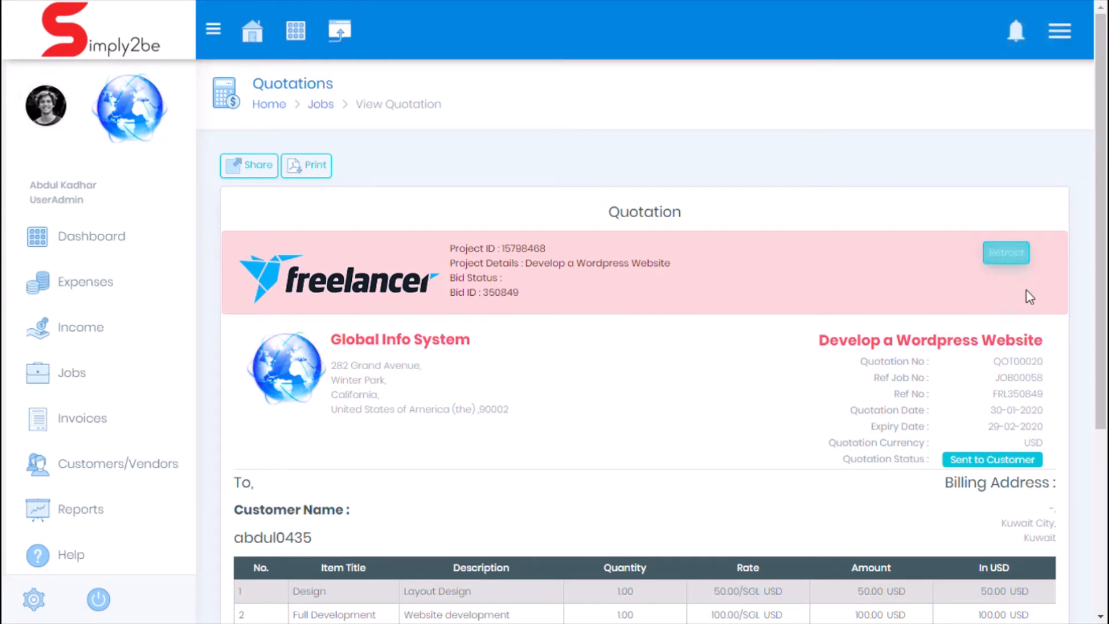
{"action": "scroll", "coordinate": [1035, 321], "scroll_direction": "down", "scroll_amount": 5}
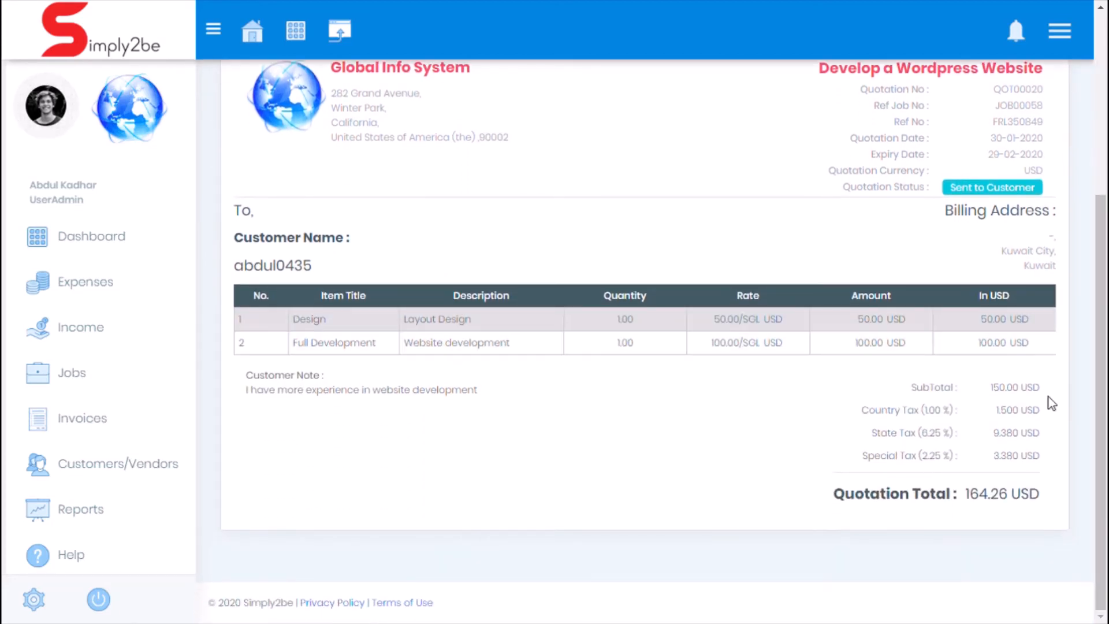
{"action": "scroll", "coordinate": [1049, 397], "scroll_direction": "up", "scroll_amount": 5}
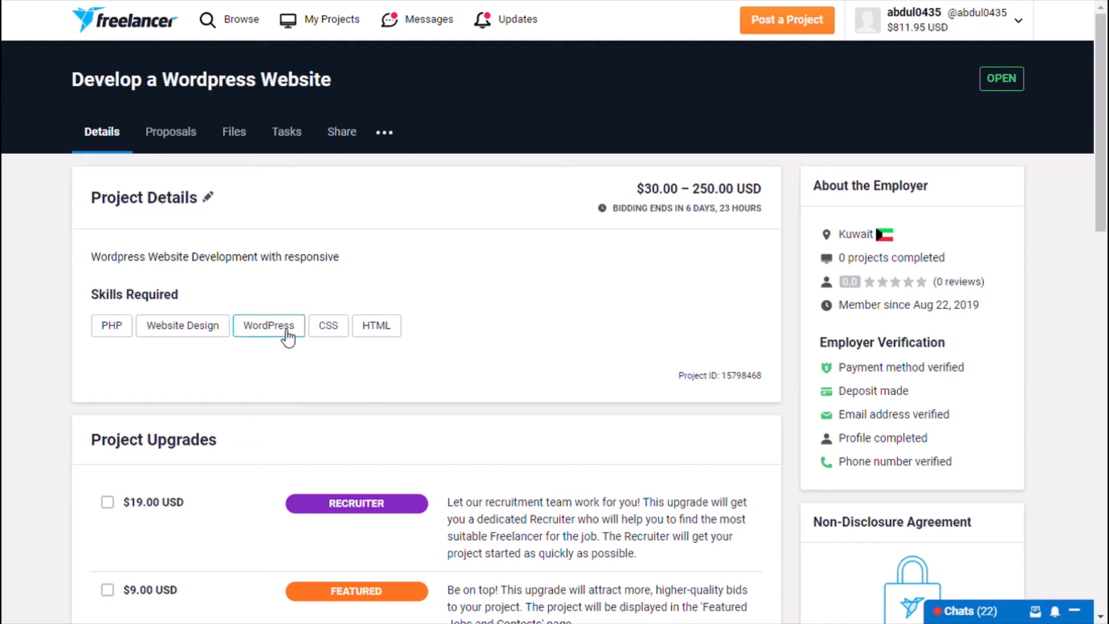
Step: On Freelancer.com, award the "Develop a Wordpress Website" project to the submitted bid and create the Design and Full Development milestones totalling $164.26 USD
{"action": "left_click", "coordinate": [183, 136]}
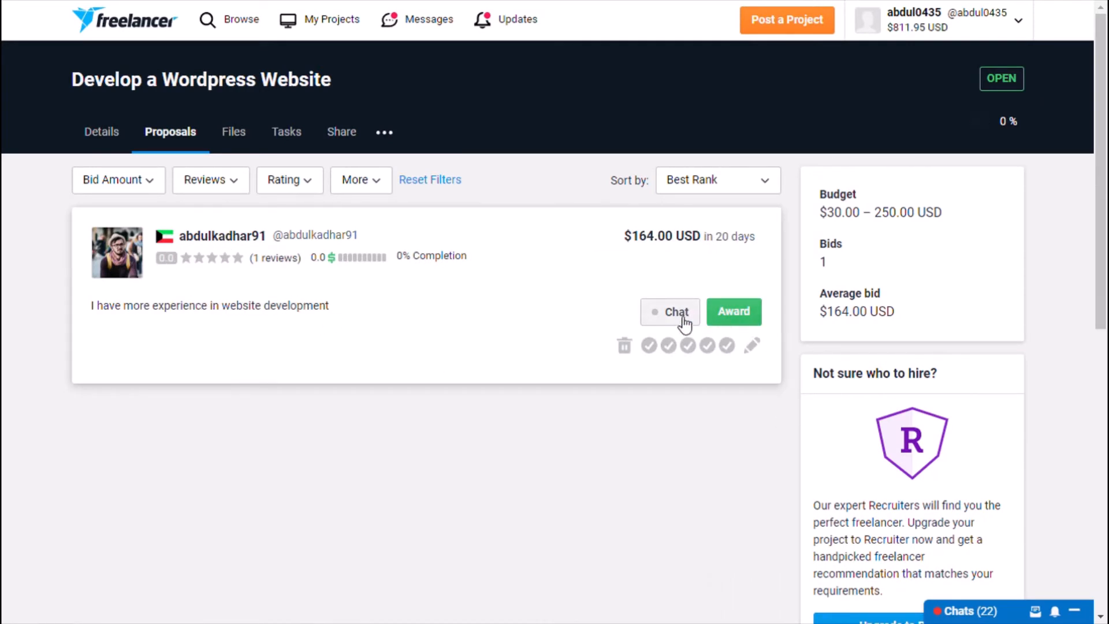
{"action": "left_click", "coordinate": [748, 317]}
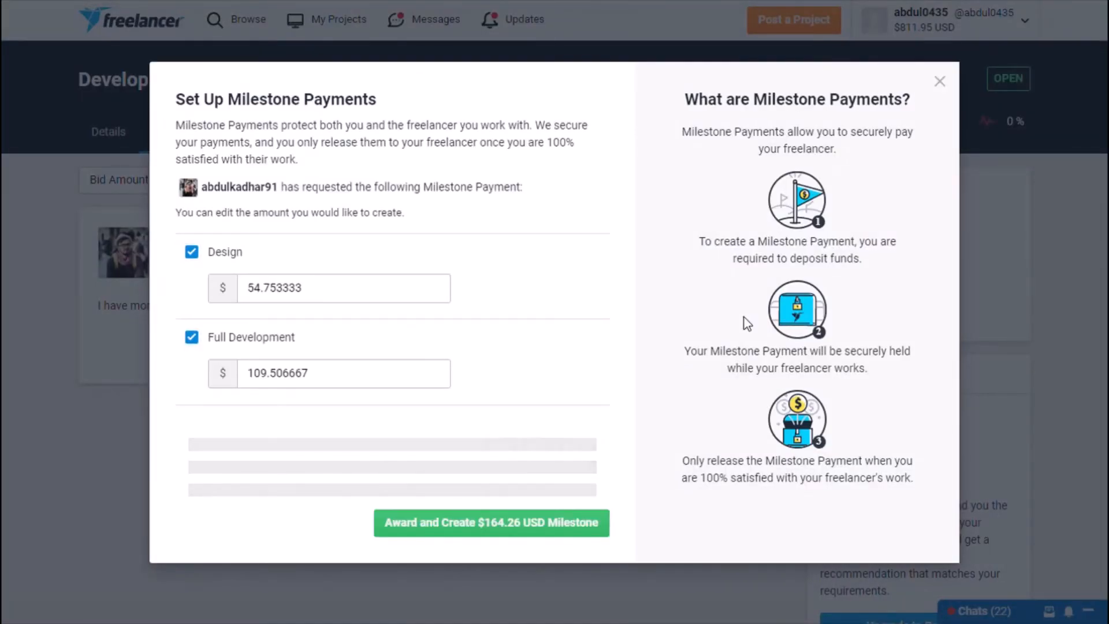
{"action": "left_click", "coordinate": [552, 521]}
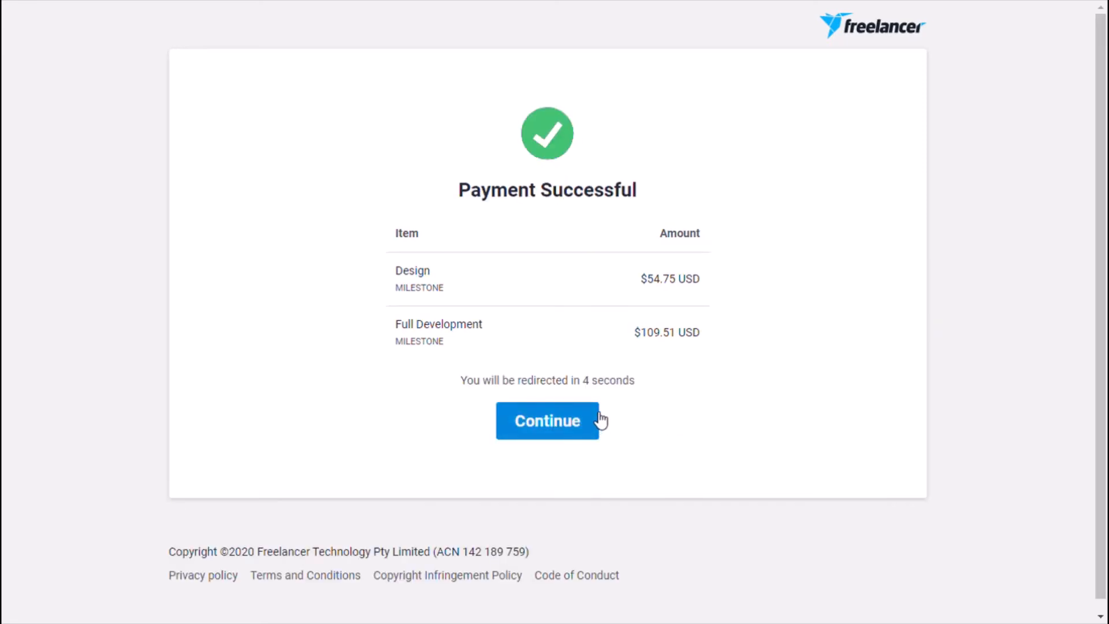
{"action": "left_click", "coordinate": [580, 421]}
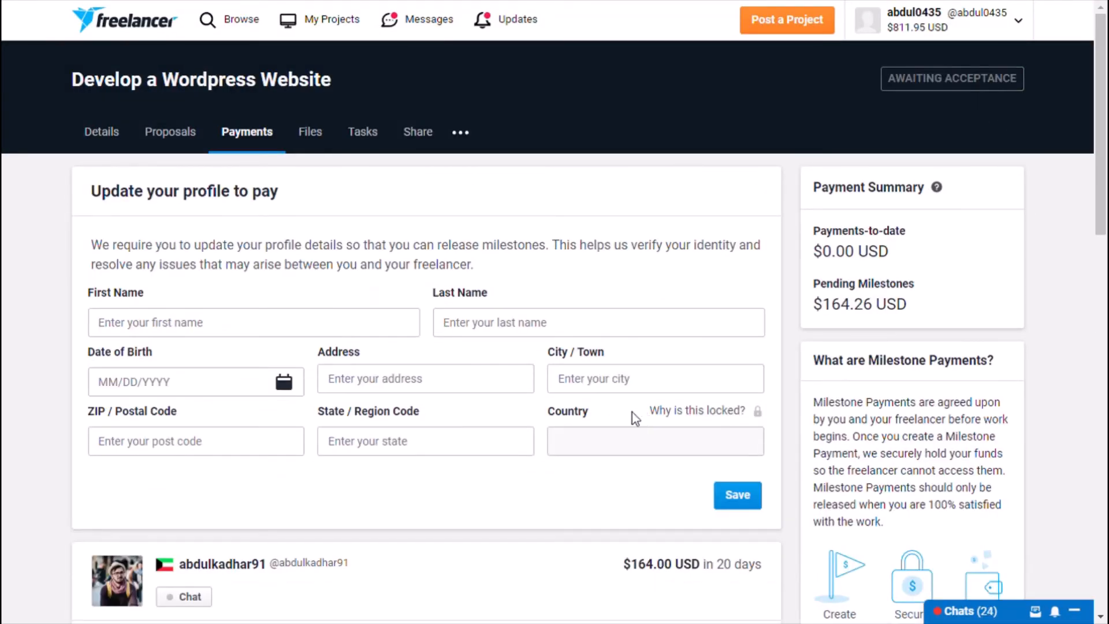
Step: Switch back to Simply2be, refresh the quotation, accept the awarded Freelancer project and check its bid status
{"action": "key", "text": "ctrl+Tab"}
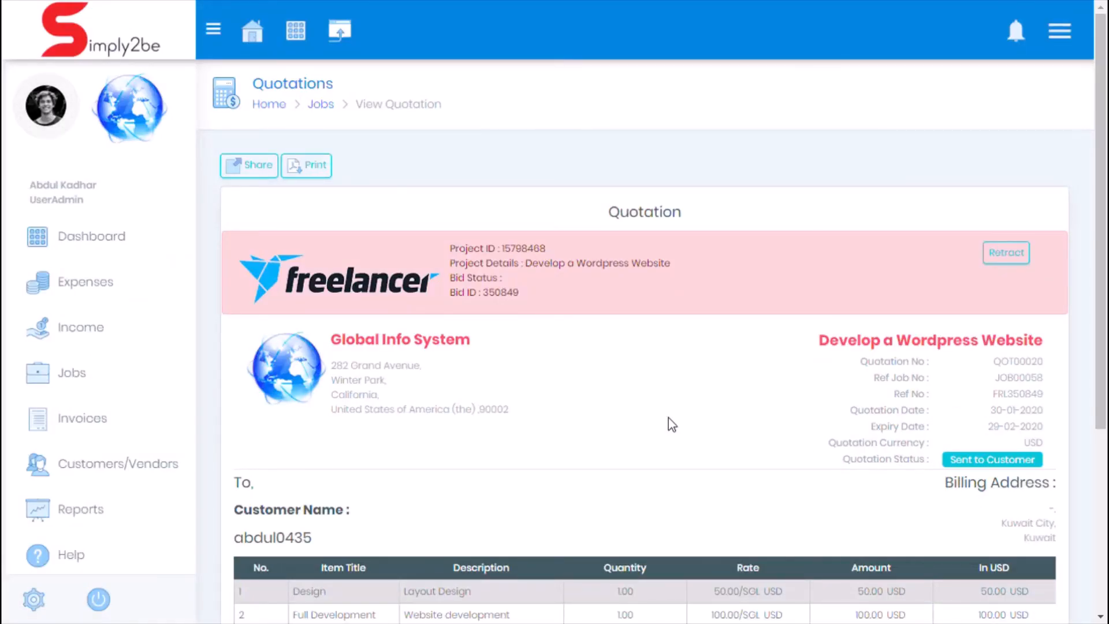
{"action": "key", "text": "F5"}
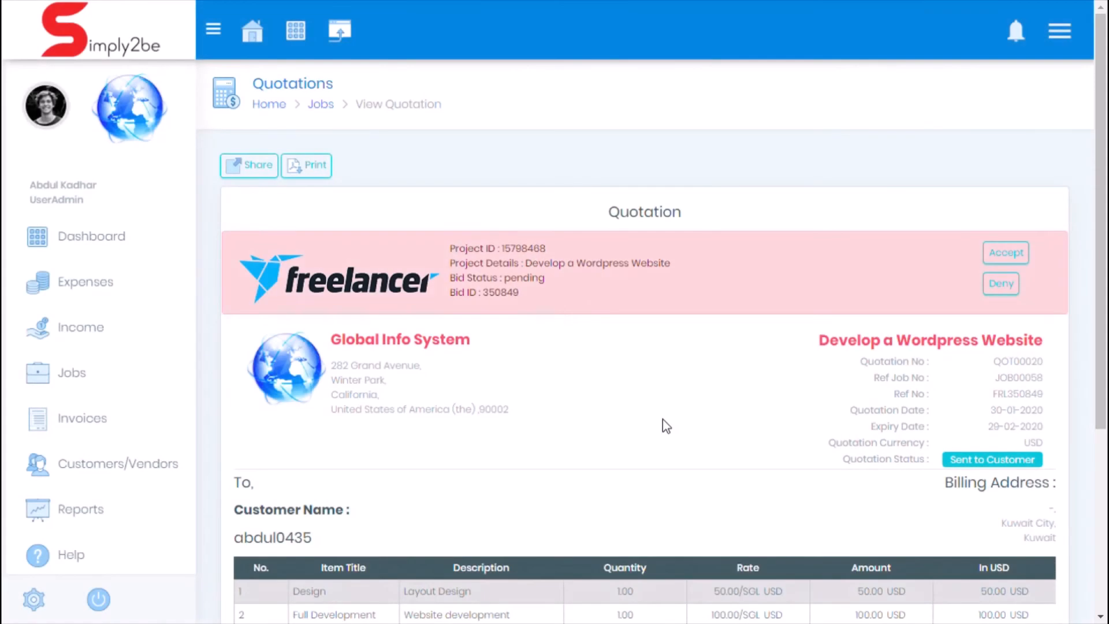
{"action": "left_click_drag", "start_coordinate": [458, 279], "coordinate": [512, 281]}
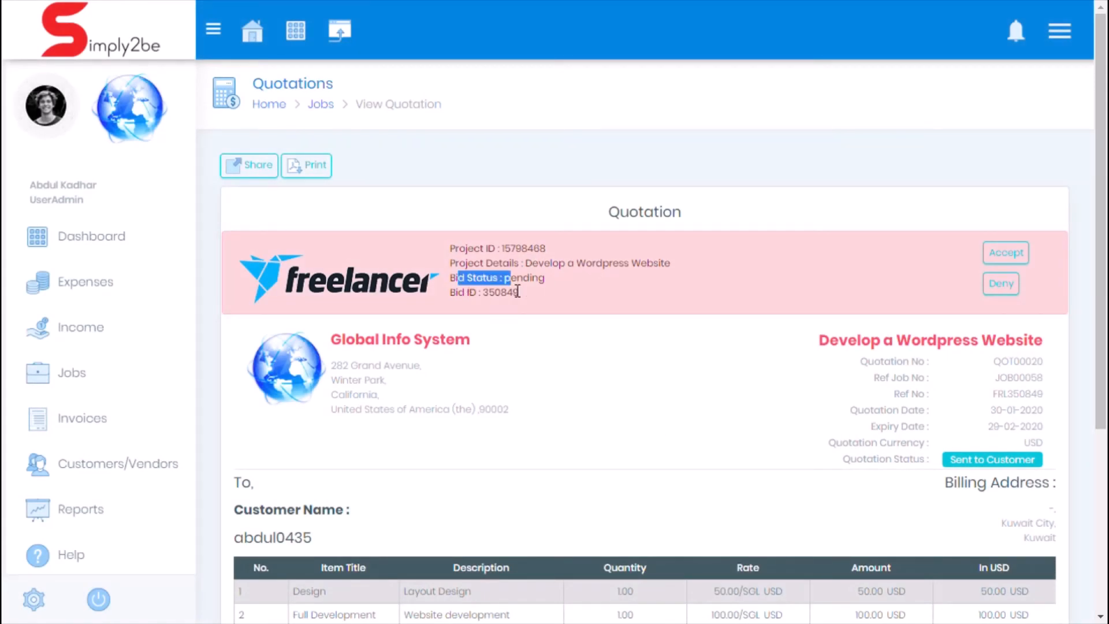
{"action": "left_click", "coordinate": [549, 285]}
{"action": "left_click", "coordinate": [1008, 254]}
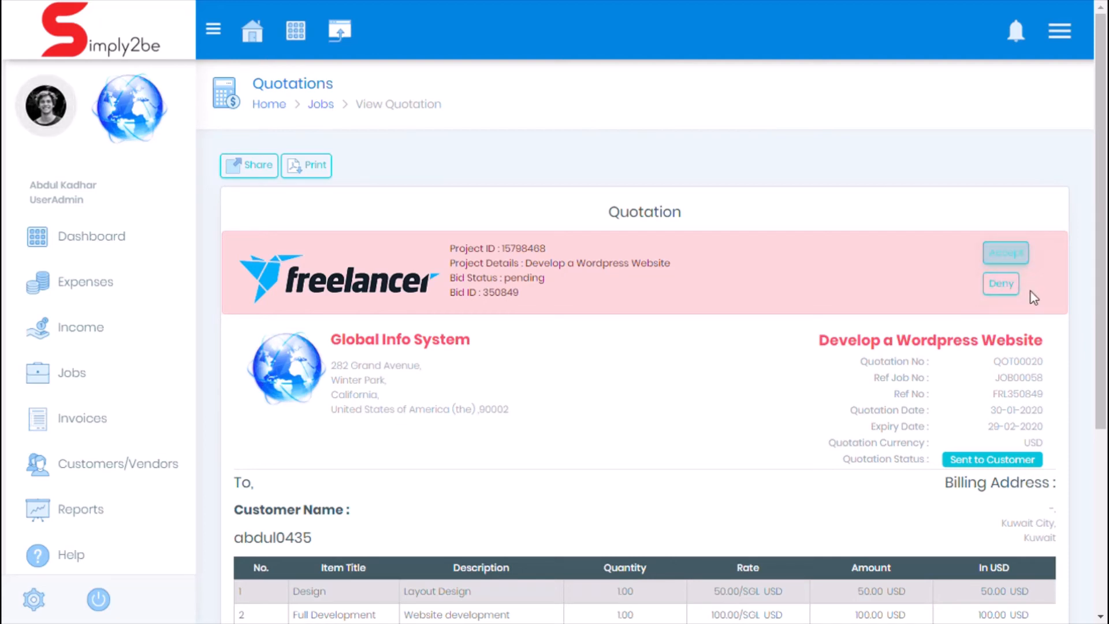
{"action": "left_click", "coordinate": [1021, 261]}
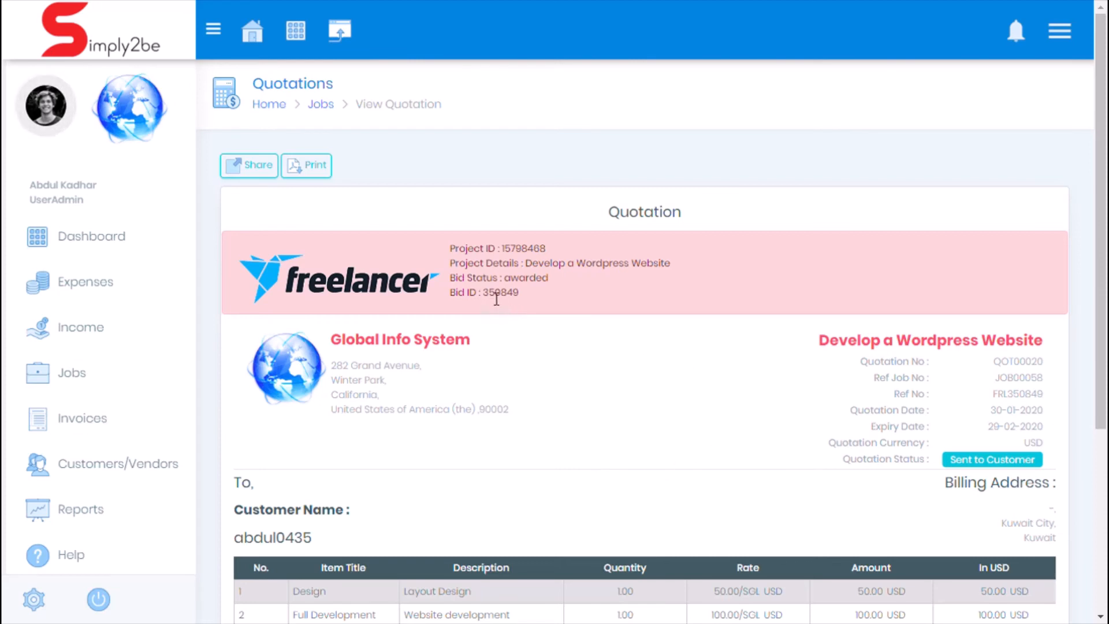
{"action": "left_click_drag", "start_coordinate": [477, 281], "coordinate": [561, 284]}
{"action": "left_click", "coordinate": [569, 297]}
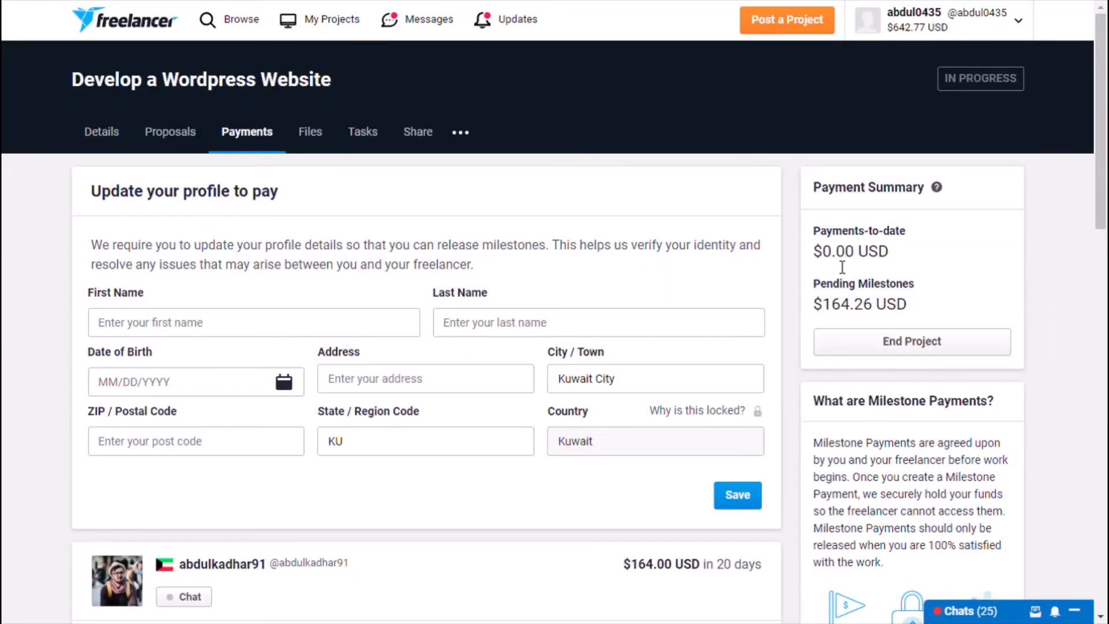
Step: On Freelancer.com, release the $109.51 Full Development milestone payment, confirming that the freelancer has delivered satisfactory work
{"action": "scroll", "coordinate": [711, 264], "scroll_direction": "down", "scroll_amount": 2}
{"action": "scroll", "coordinate": [724, 261], "scroll_direction": "down", "scroll_amount": 3}
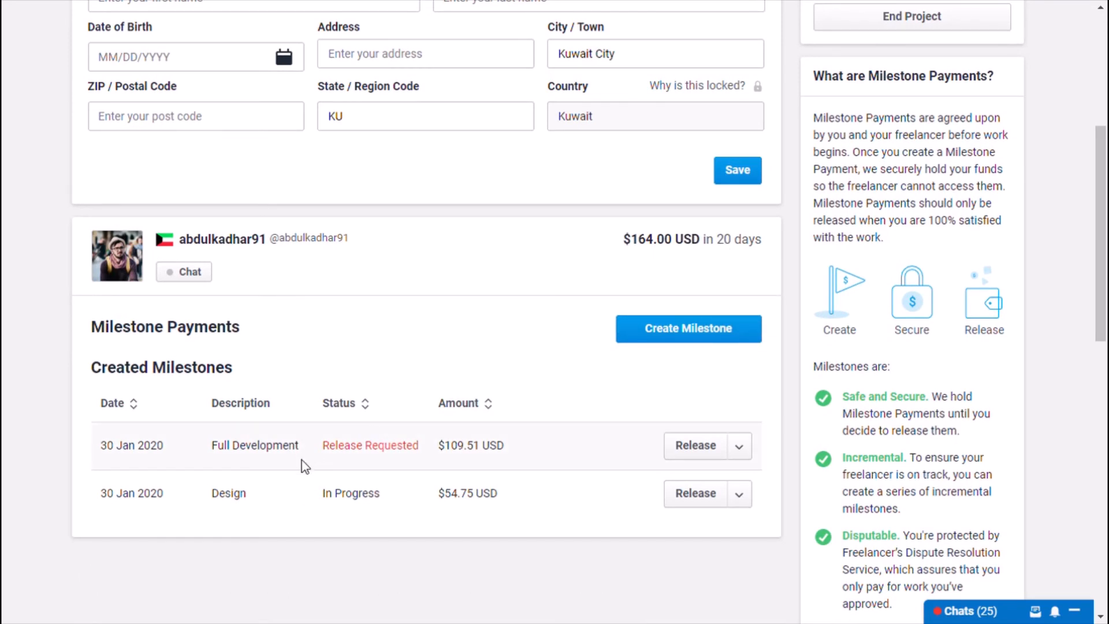
{"action": "left_click_drag", "start_coordinate": [144, 369], "coordinate": [229, 369]}
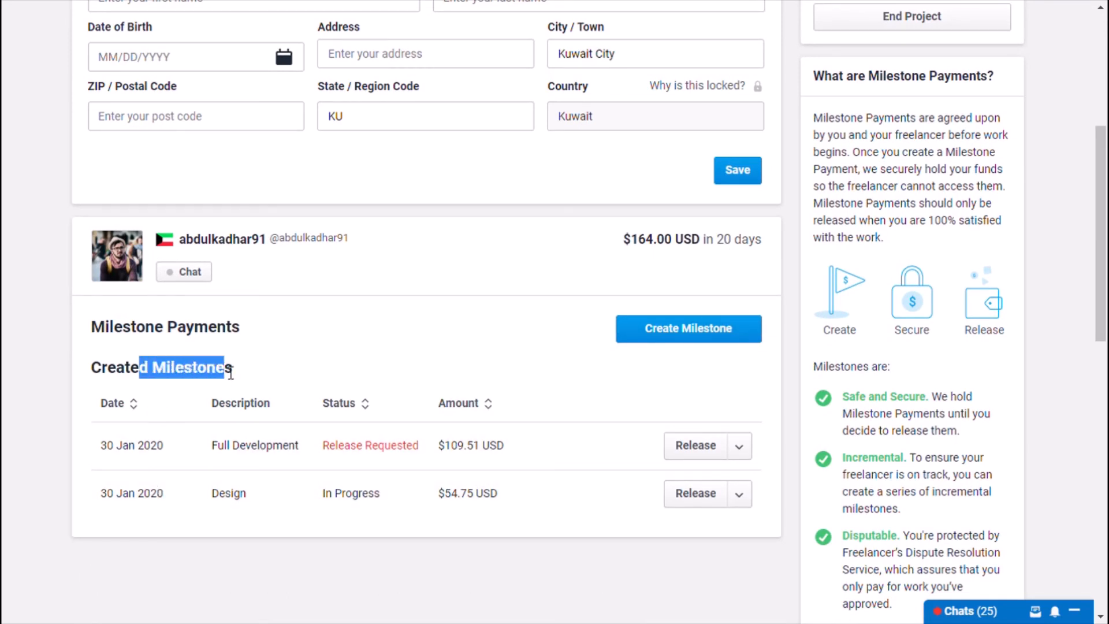
{"action": "left_click", "coordinate": [241, 541]}
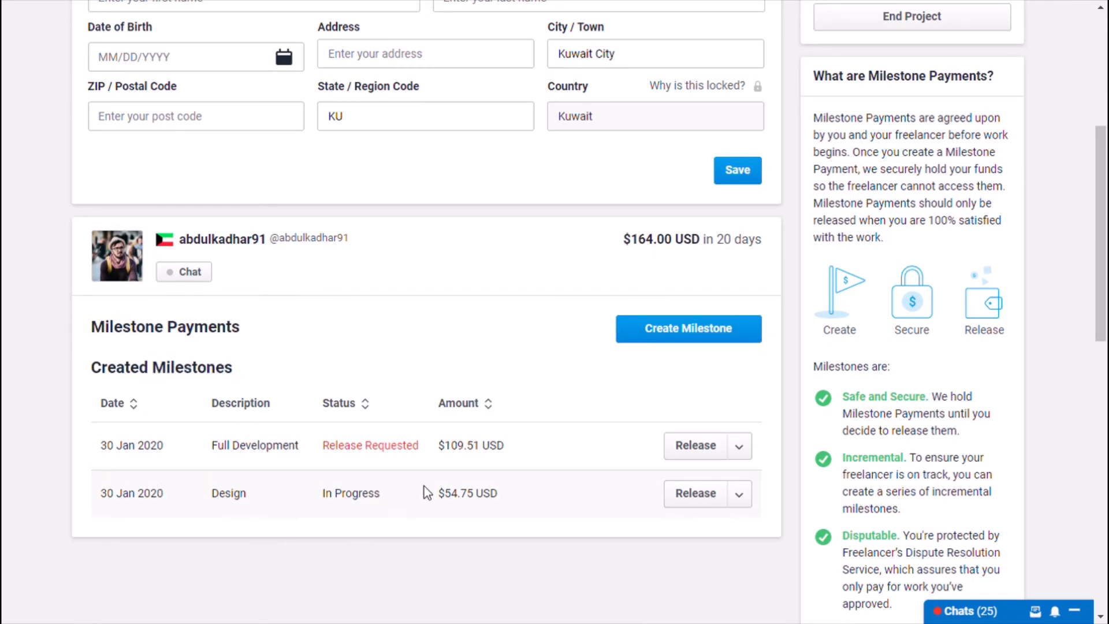
{"action": "left_click", "coordinate": [719, 448]}
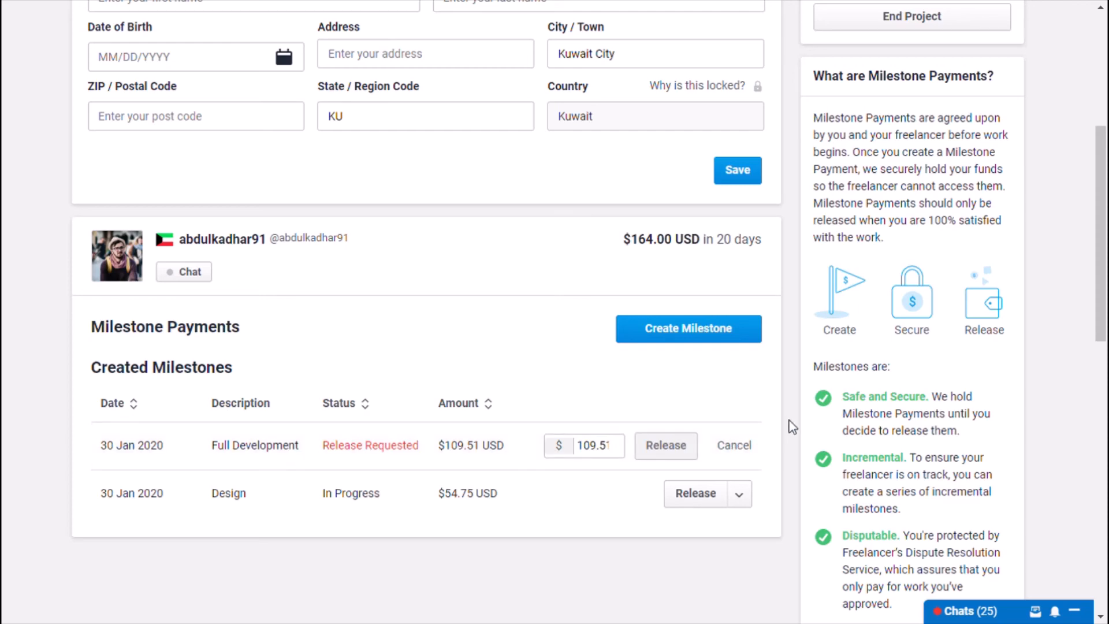
{"action": "scroll", "coordinate": [769, 423], "scroll_direction": "down", "scroll_amount": 1}
{"action": "scroll", "coordinate": [768, 424], "scroll_direction": "up", "scroll_amount": 1}
{"action": "scroll", "coordinate": [767, 425], "scroll_direction": "up", "scroll_amount": 1}
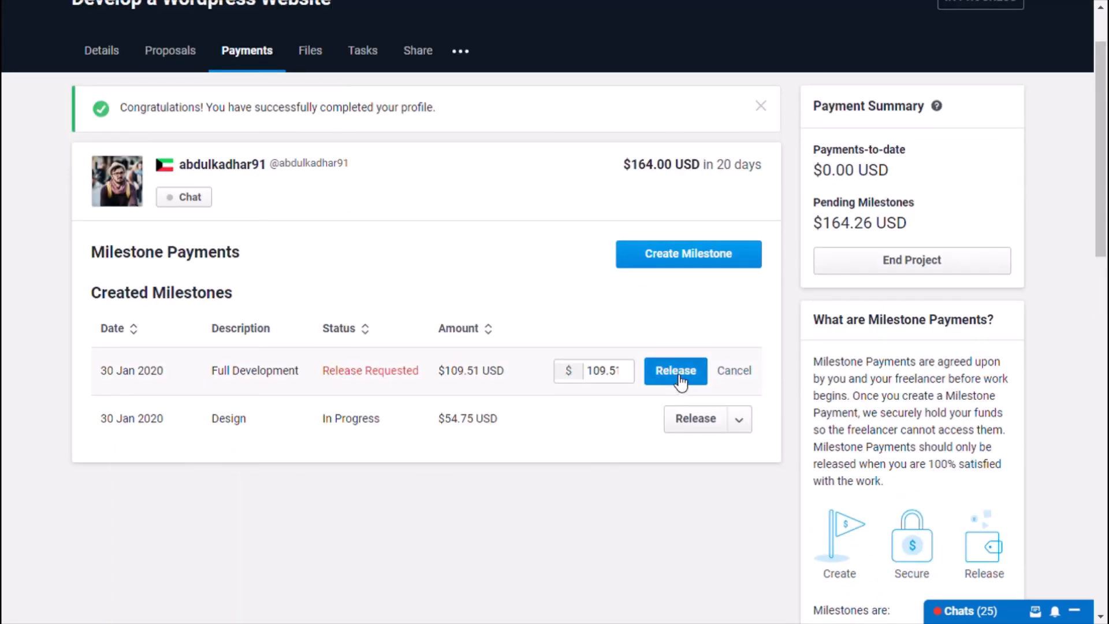
{"action": "left_click", "coordinate": [679, 379]}
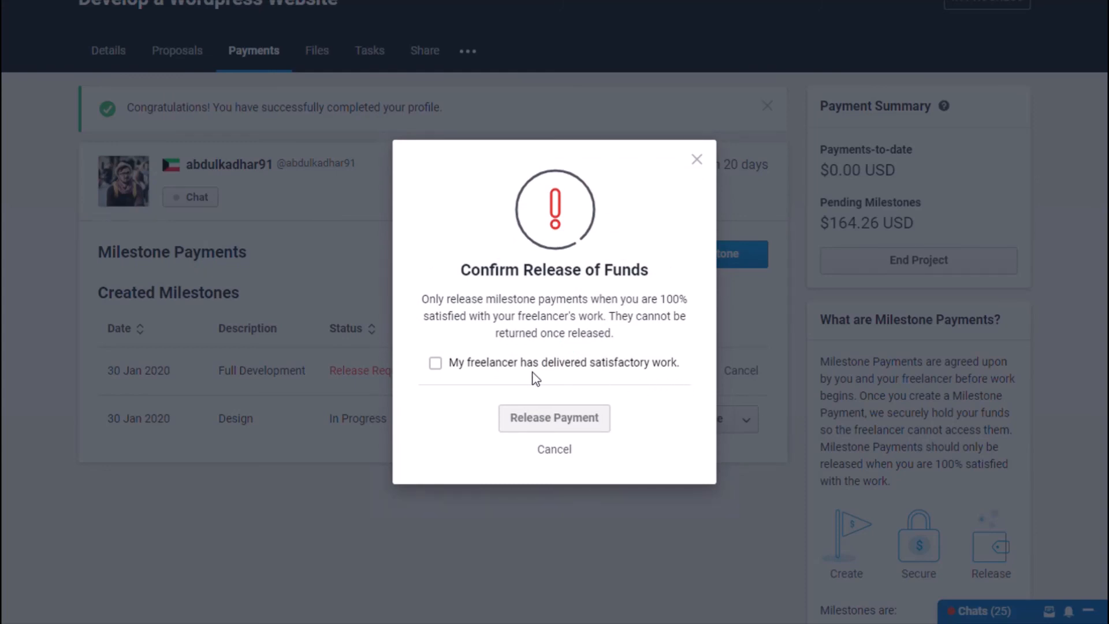
{"action": "left_click", "coordinate": [517, 369]}
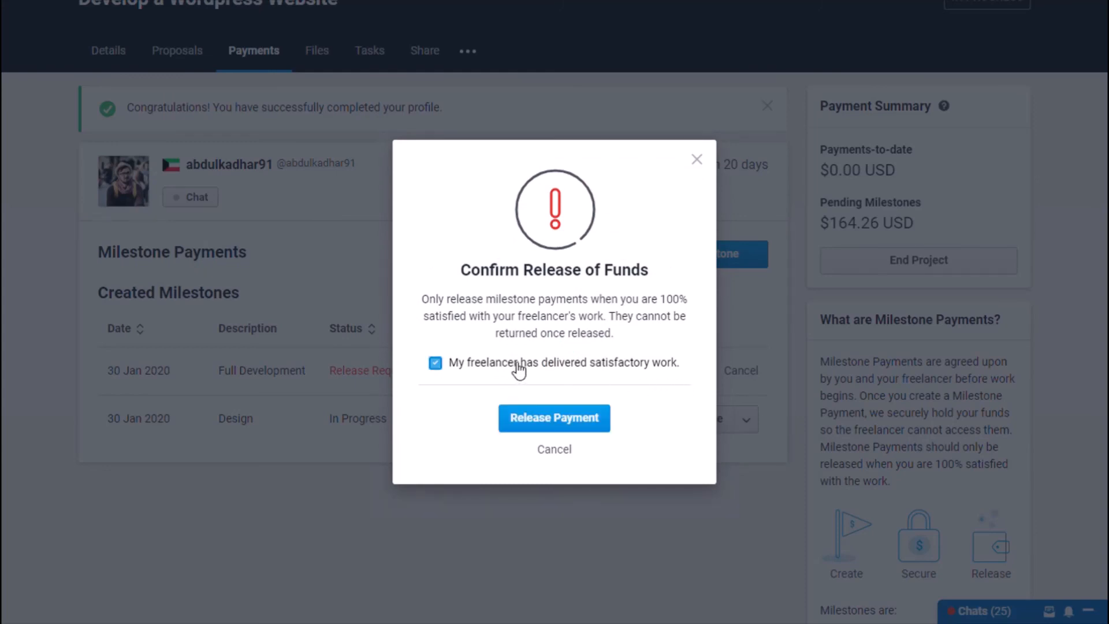
{"action": "left_click", "coordinate": [566, 421]}
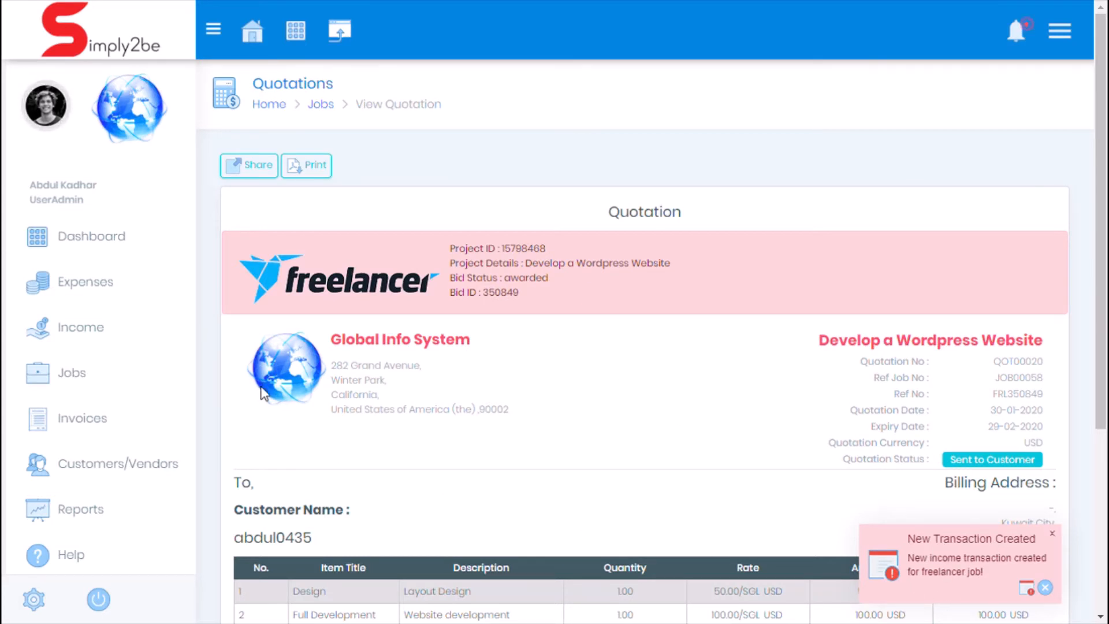
Step: In Simply2be, examine the Full Development income transaction's details and its tax entry in the income records
{"action": "left_click", "coordinate": [101, 335]}
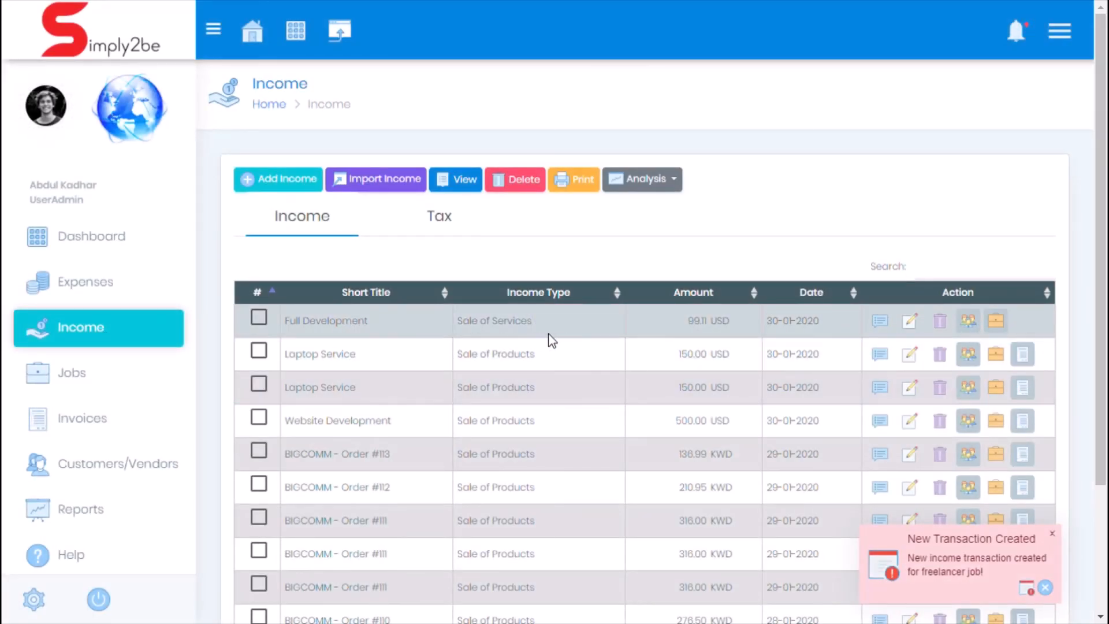
{"action": "left_click", "coordinate": [884, 325]}
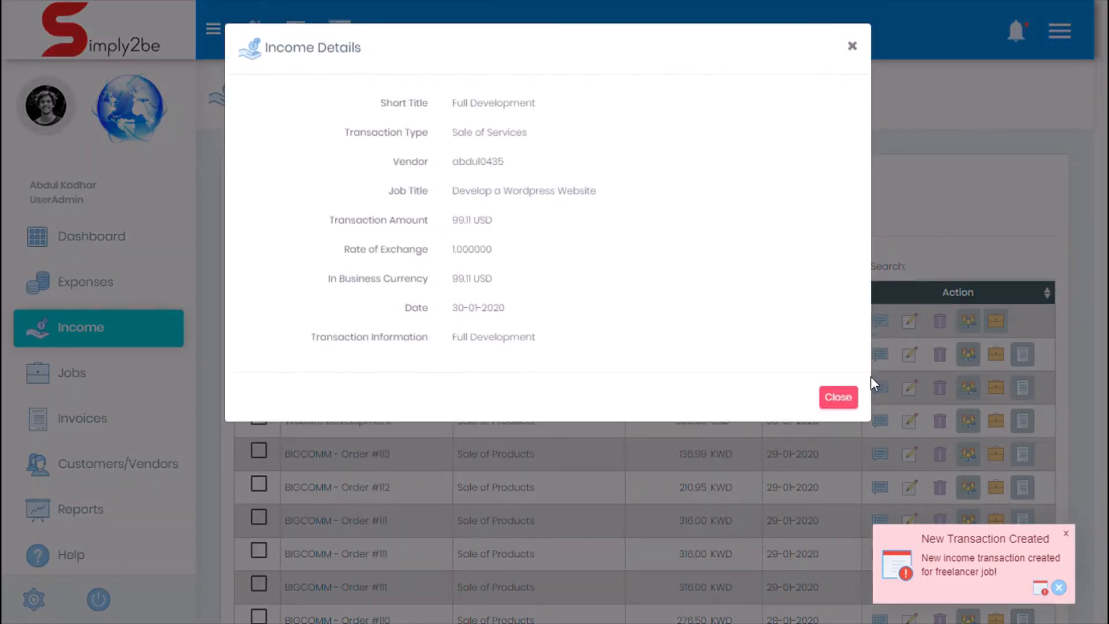
{"action": "left_click", "coordinate": [851, 403]}
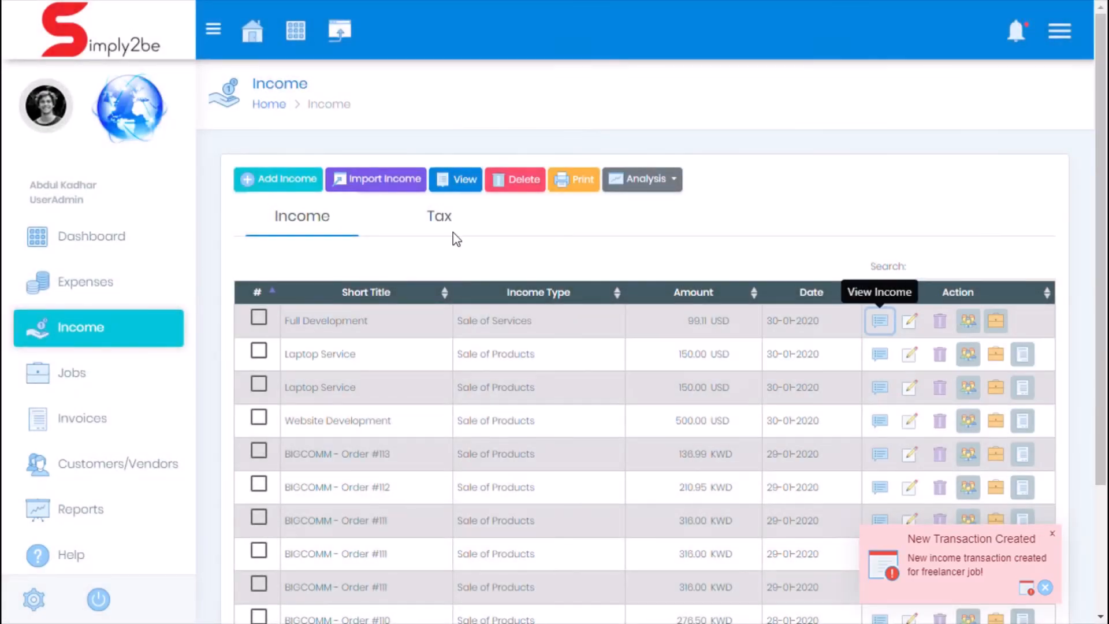
{"action": "left_click", "coordinate": [453, 228]}
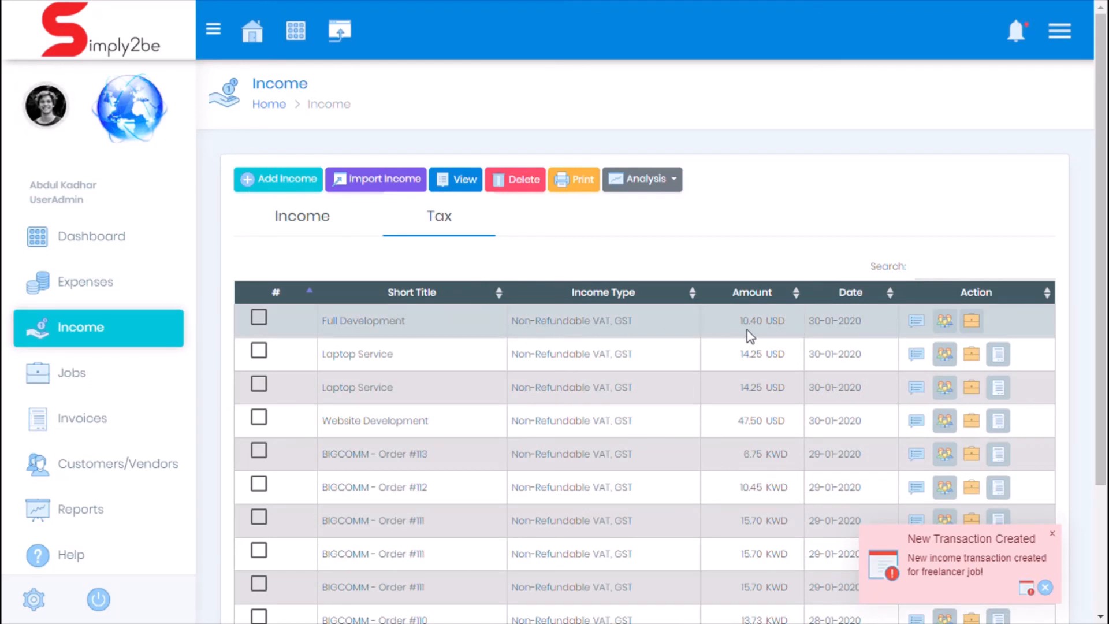
{"action": "left_click", "coordinate": [337, 228]}
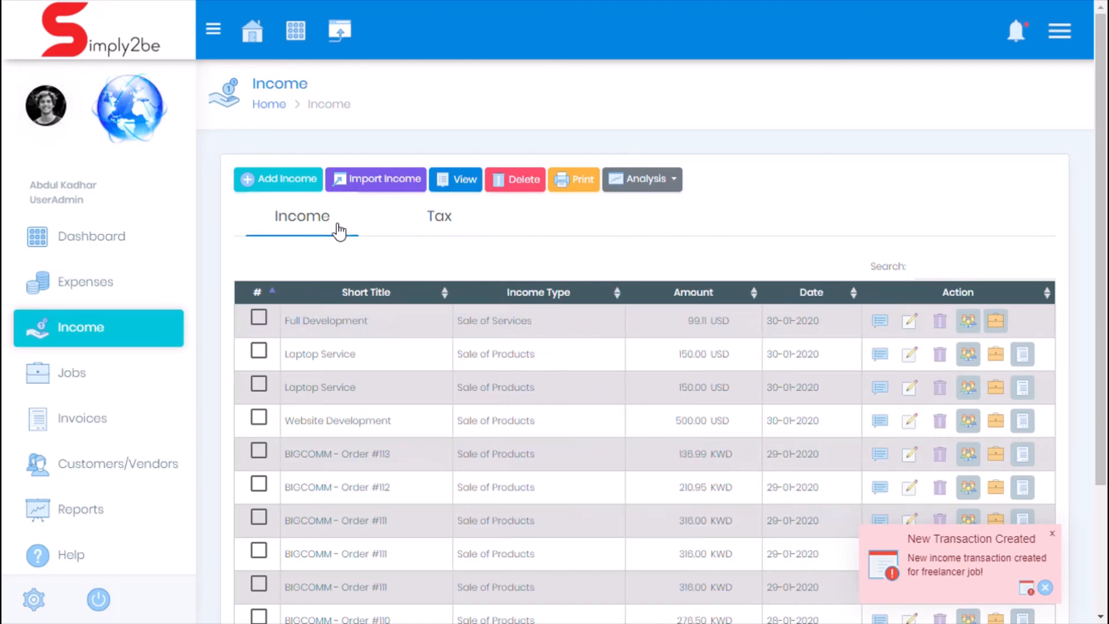